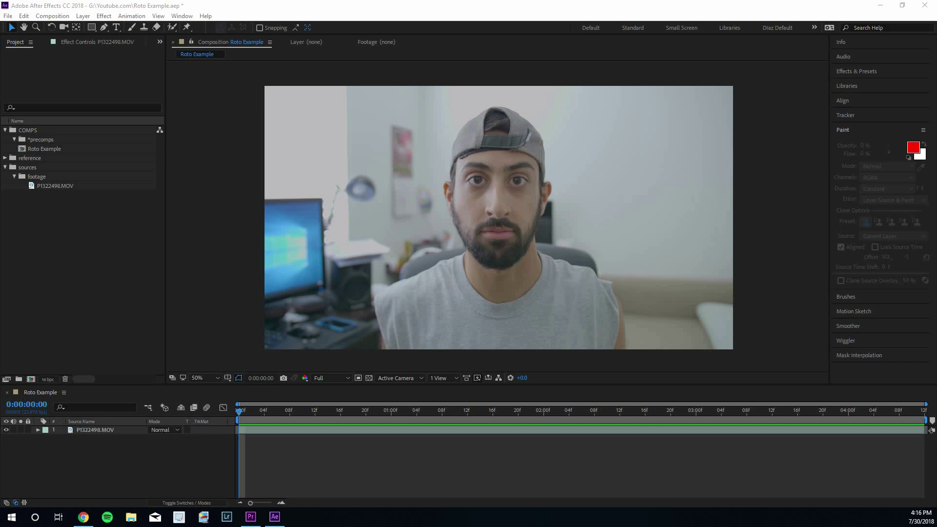
mouse_move(251, 412)
mouse_down()
mouse_move(549, 411)
mouse_move(308, 413)
mouse_move(380, 419)
mouse_move(328, 409)
mouse_move(240, 411)
mouse_up()
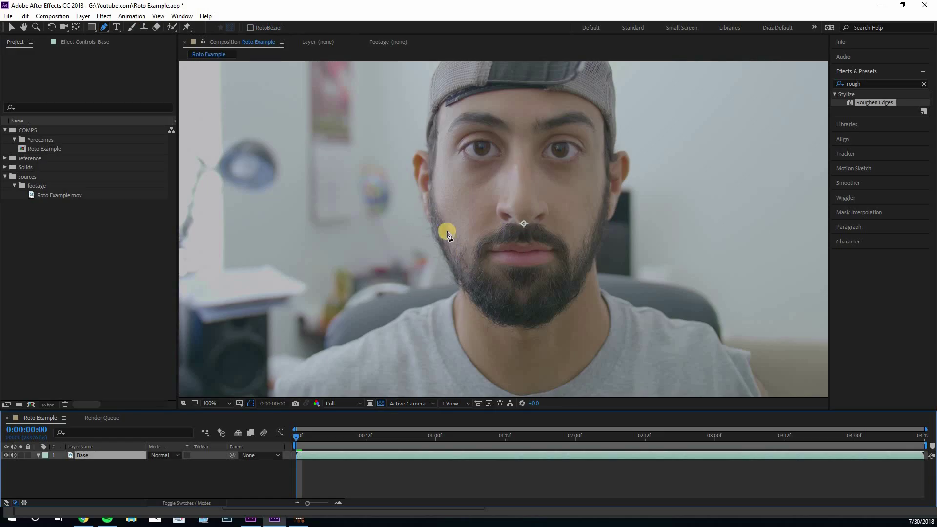
Draw one closed Pen mask on the Base layer around the whole head, following the jaw, both ears and the cap
drag(431, 223, 439, 249)
drag(487, 313, 485, 312)
drag(542, 323, 571, 310)
drag(589, 275, 592, 262)
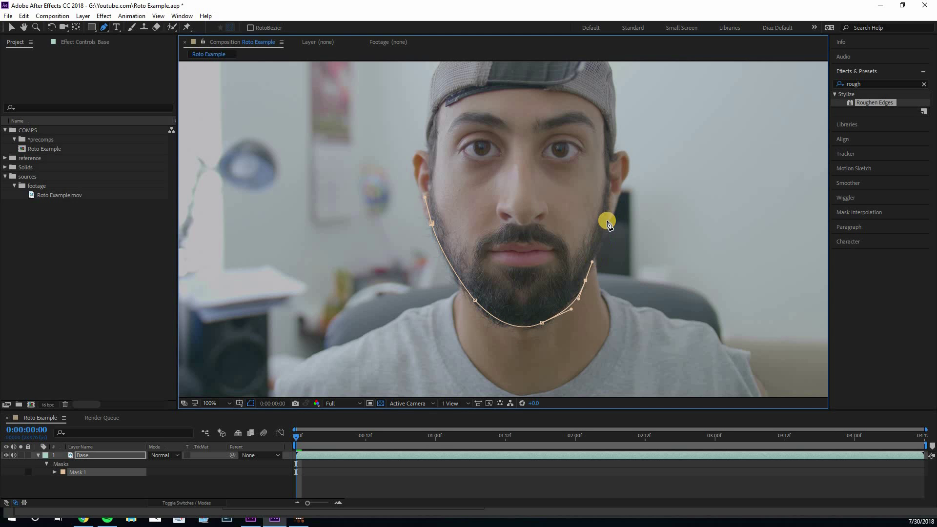
drag(613, 215, 617, 214)
click(616, 209)
click(622, 182)
click(629, 165)
click(613, 155)
scroll(610, 210, up, 5)
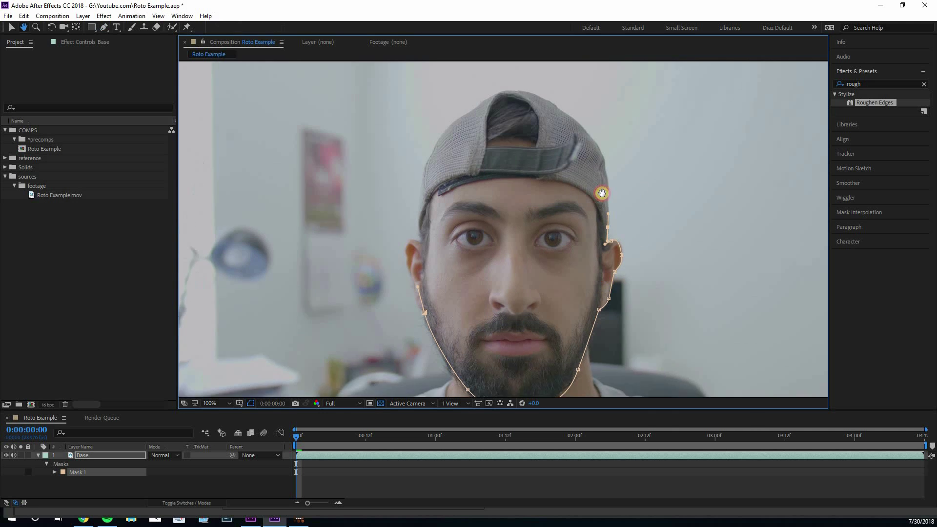
click(575, 154)
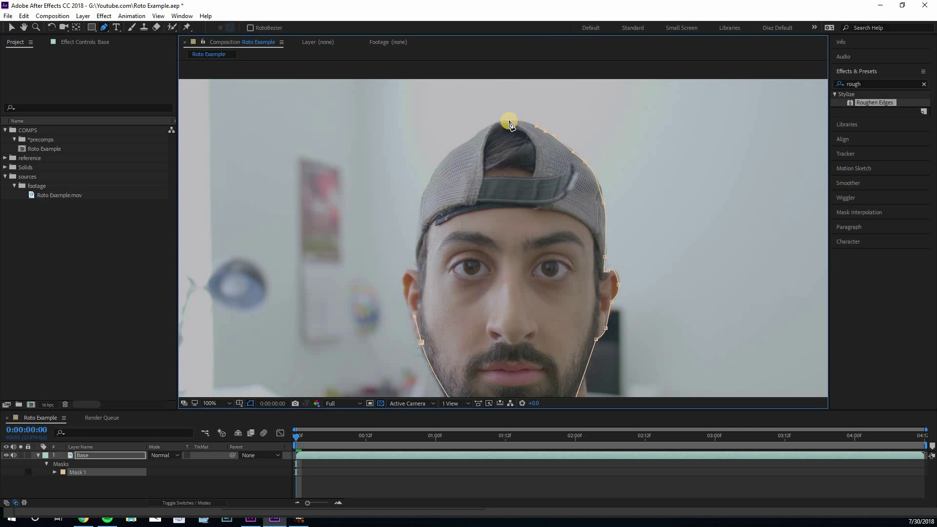
click(493, 123)
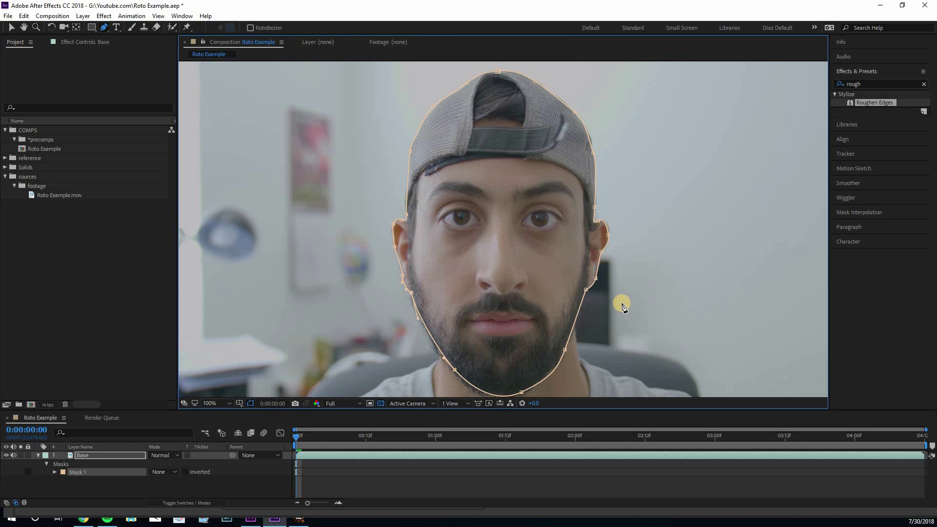
Delete the single head mask from the Base layer
click(87, 470)
click(86, 464)
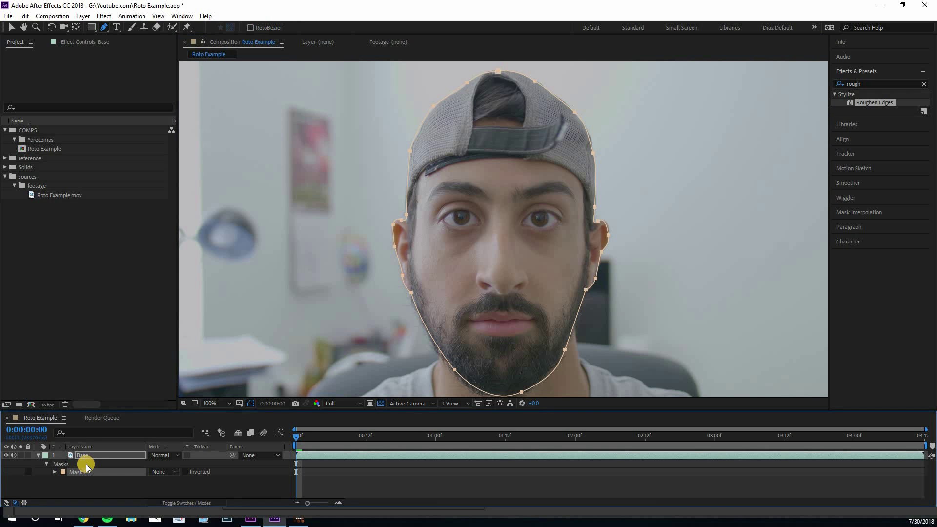
key(Delete)
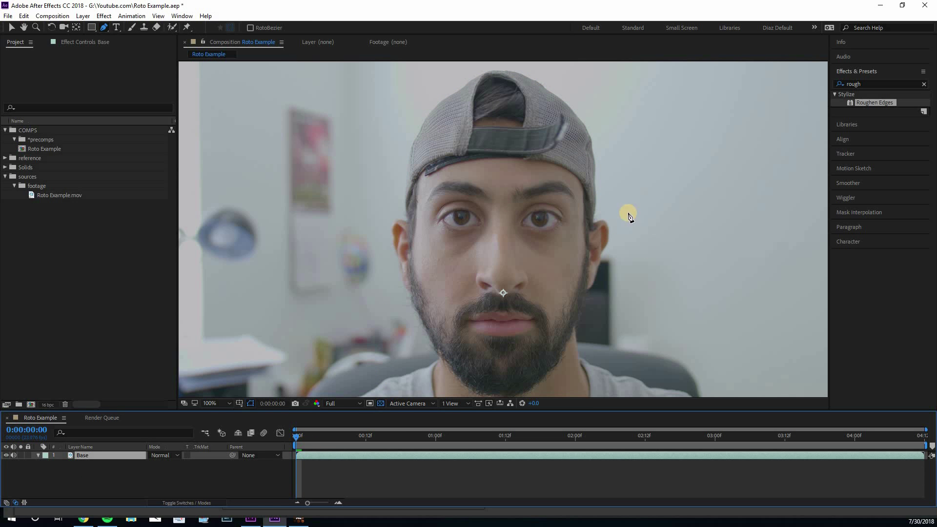
Draw three separate closed Pen masks on the Base layer: one around each ear and one around the face and cap
click(584, 234)
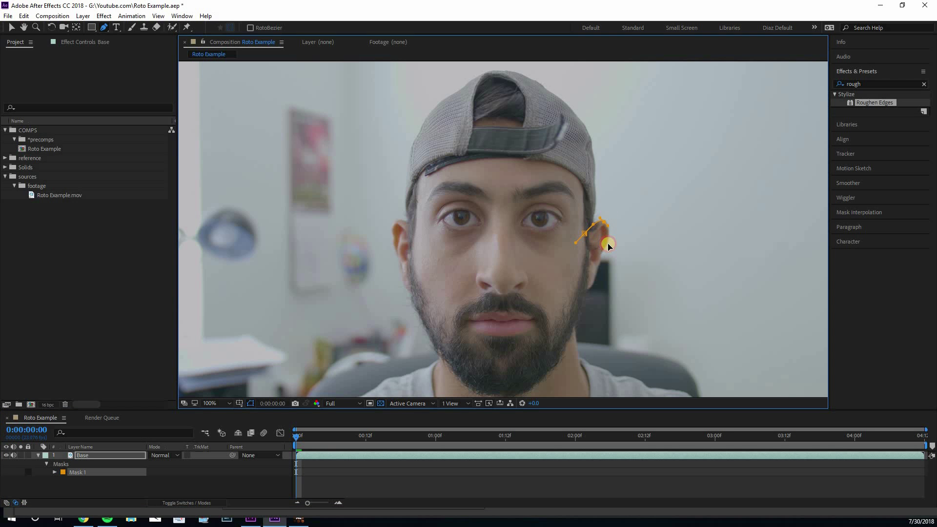
click(602, 257)
click(593, 287)
click(410, 225)
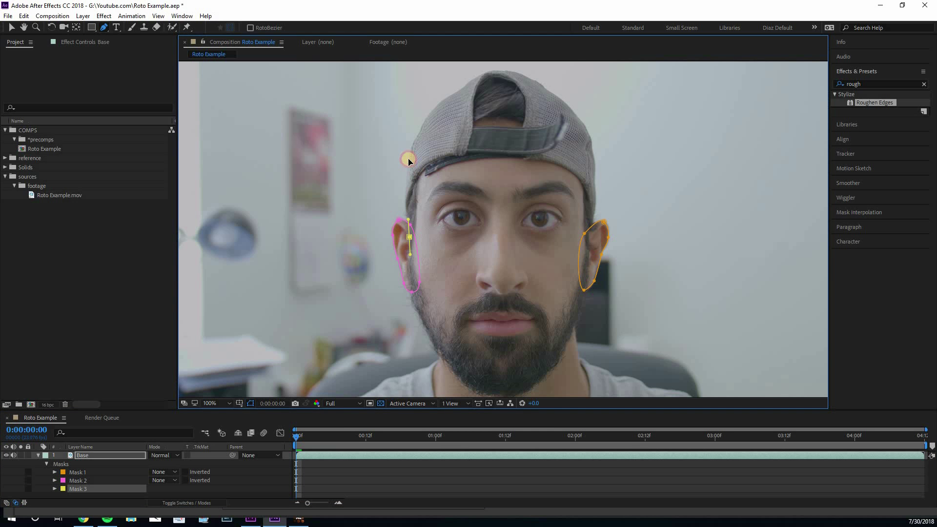
click(439, 101)
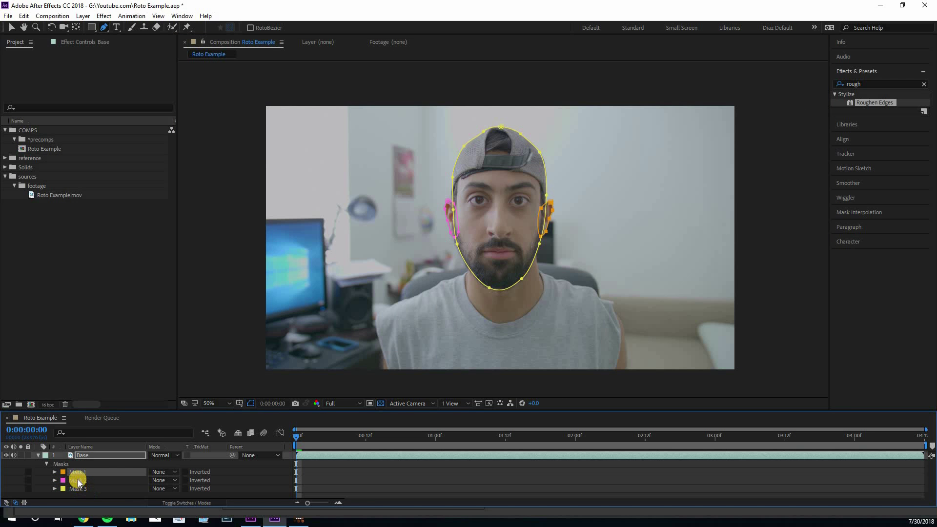
double_click(77, 473)
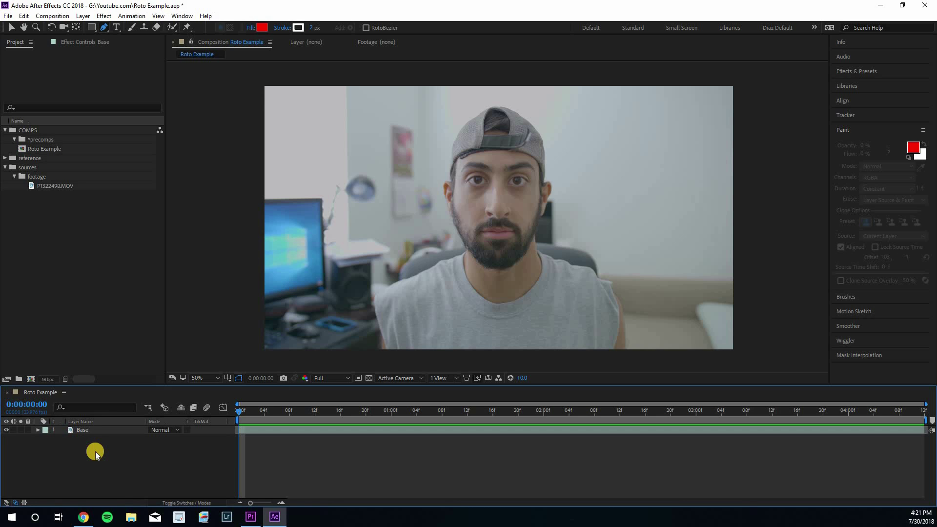
Preview the Base layer's movement, and move Mask 1 onto the head at 0:00:00:09 to key its path
click(86, 429)
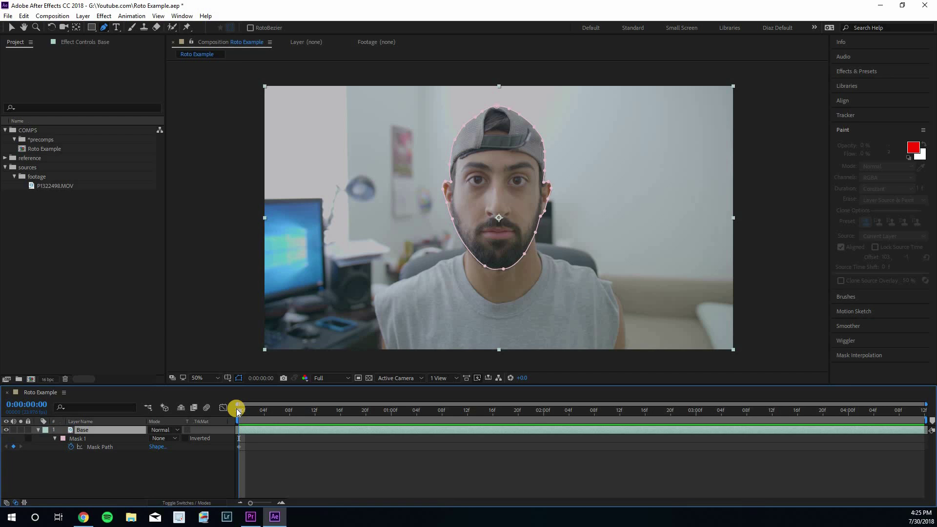
key(space)
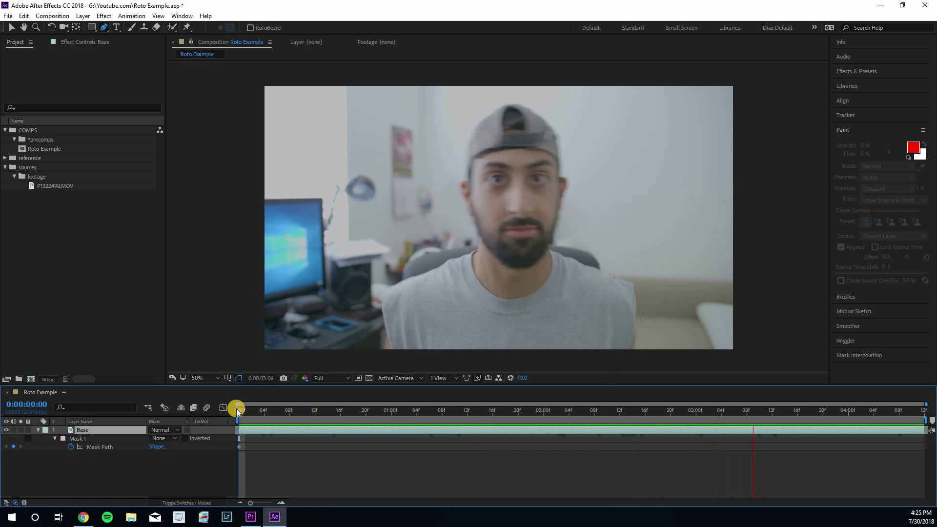
key(space)
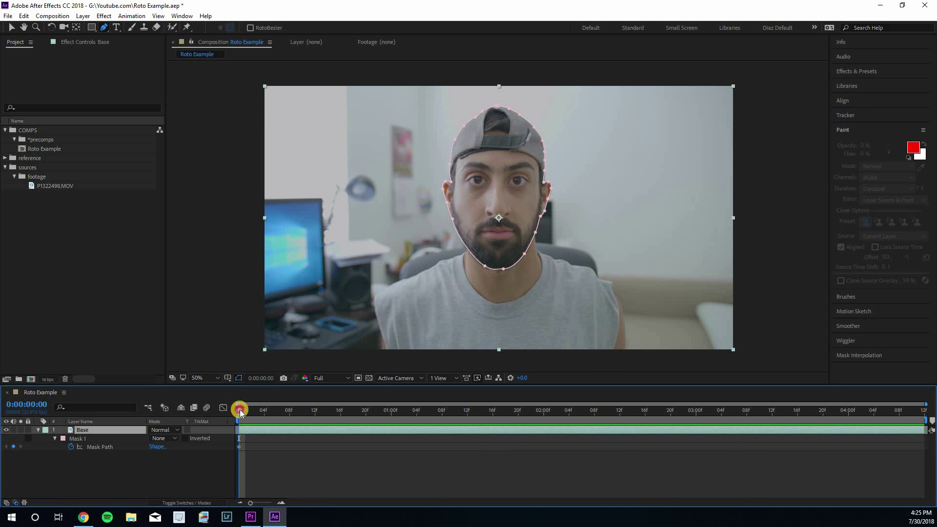
drag(251, 414, 296, 413)
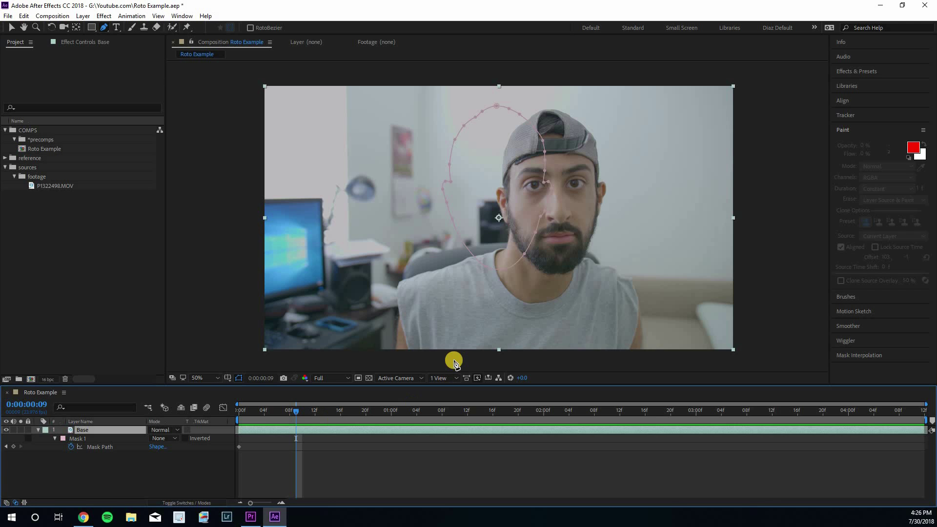
key(v)
drag(547, 184, 601, 186)
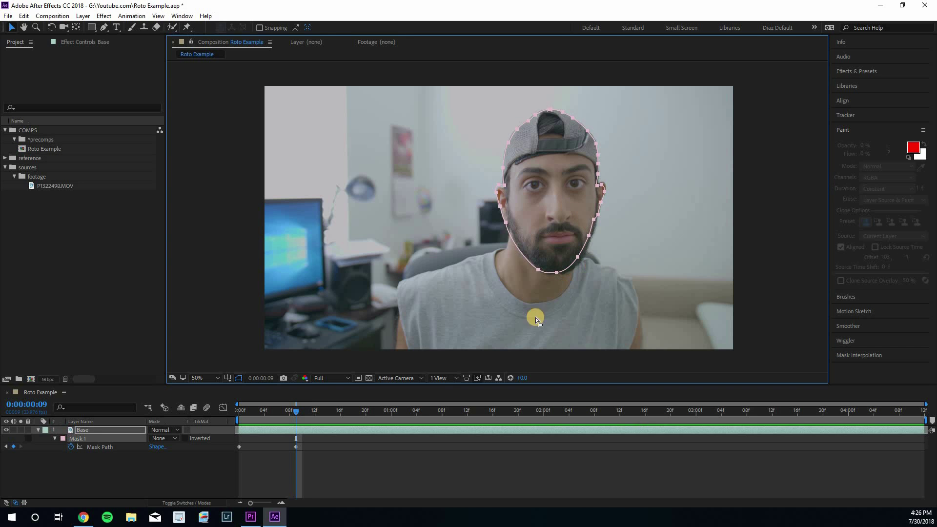
Key Mask 1 over the head at 0:00:00:18, fitting its points to the jaw and chin
drag(297, 408, 353, 409)
key(alt+m)
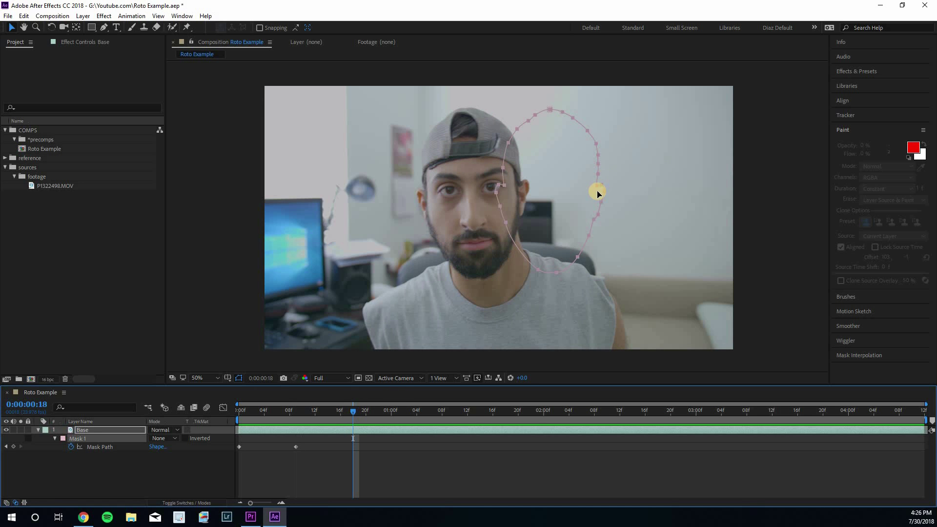
key(ctrl+z)
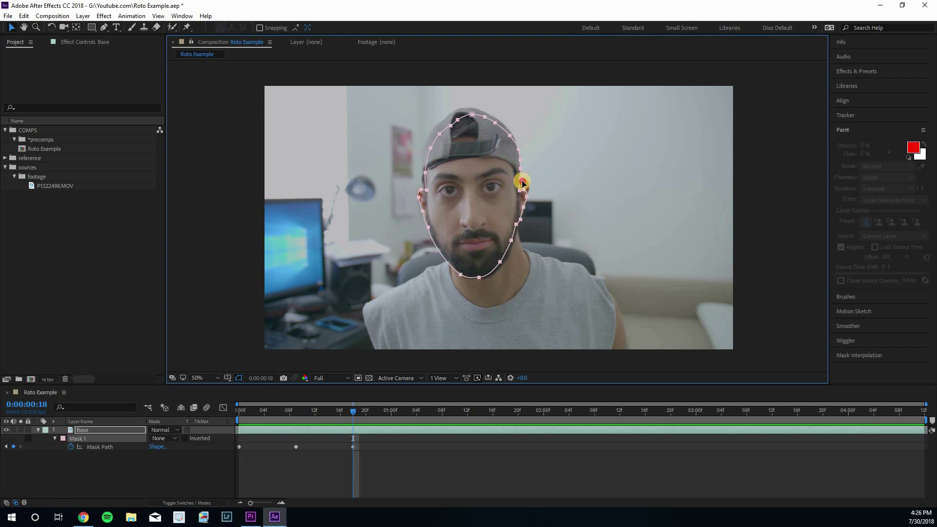
click(493, 252)
drag(493, 252, 503, 265)
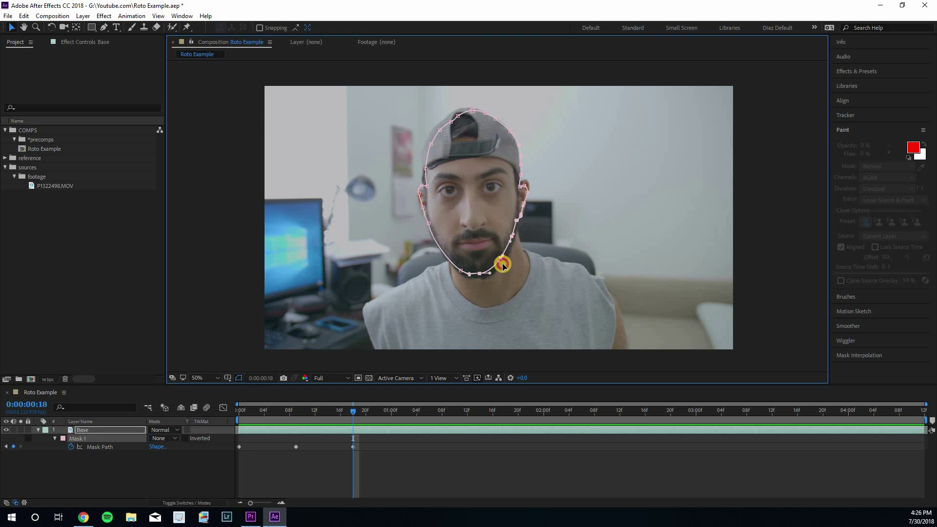
click(461, 274)
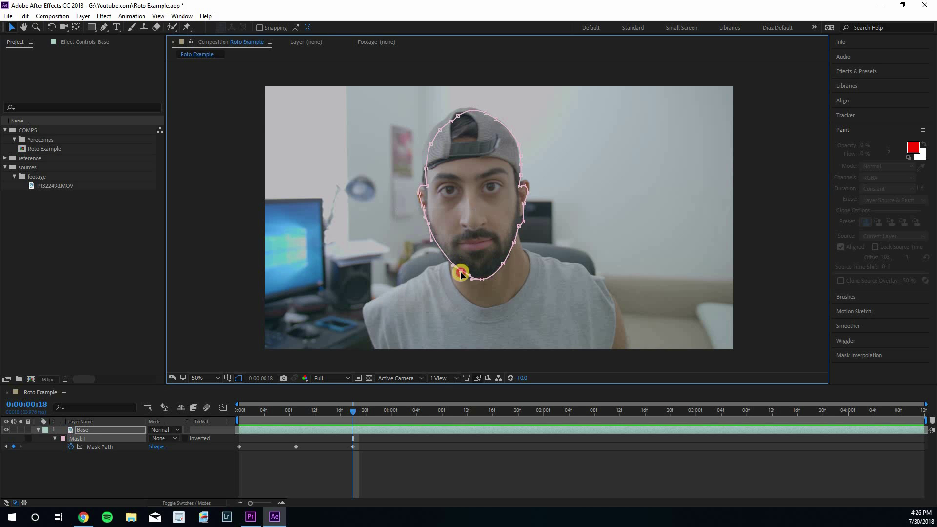
Key Mask 1 over the head at the in-between frames 0:00:00:13 and 0:00:00:05, and check the opening frames
drag(360, 414, 323, 411)
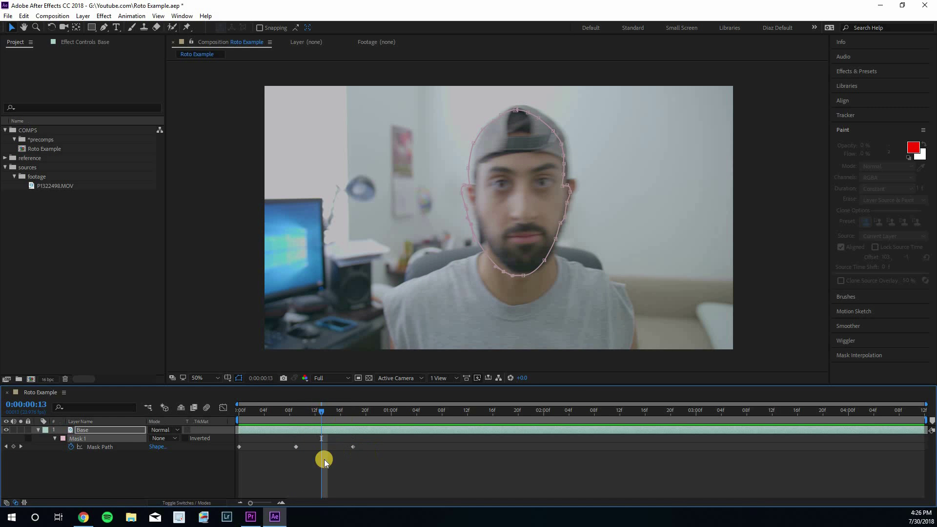
drag(575, 190, 574, 188)
drag(293, 412, 271, 412)
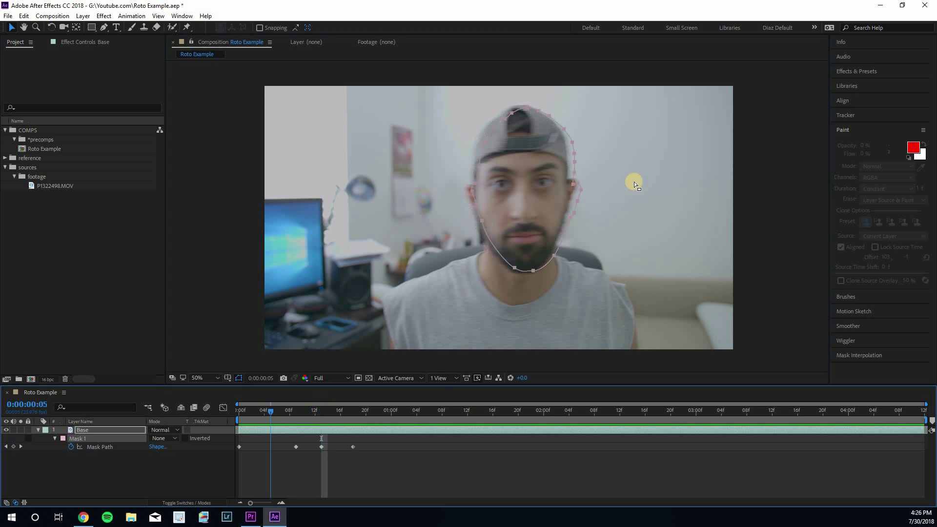
drag(571, 179, 569, 185)
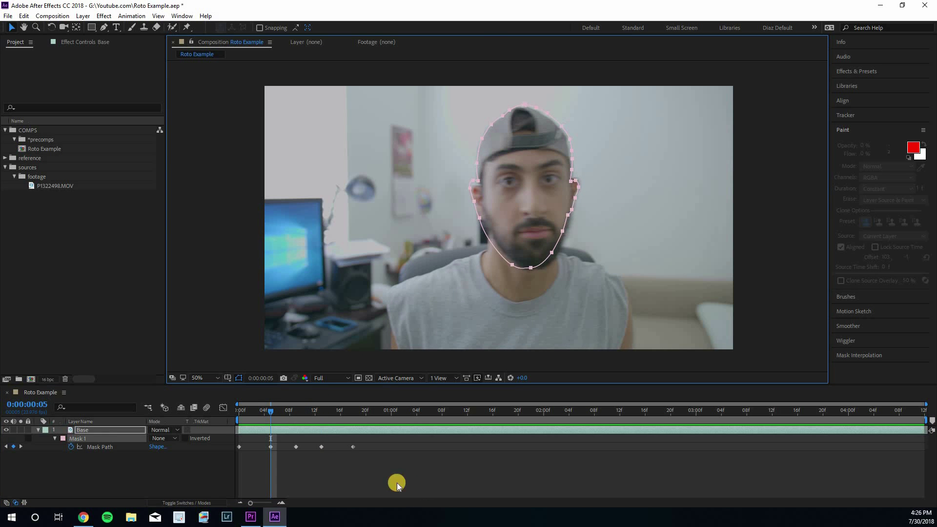
drag(271, 409, 236, 421)
key(Page_Down)
key(Page_Down)
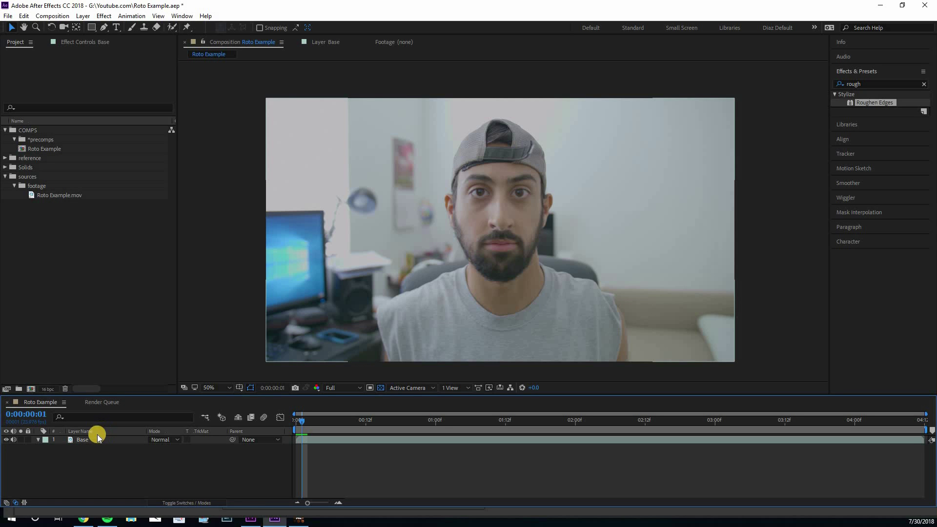
Send the Base layer to mocha AE for tracking
click(96, 440)
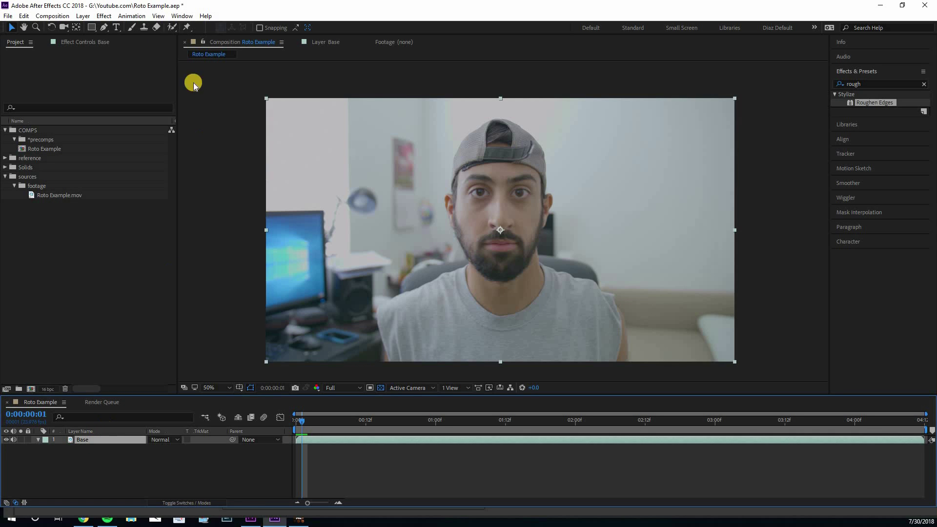
click(128, 16)
click(186, 200)
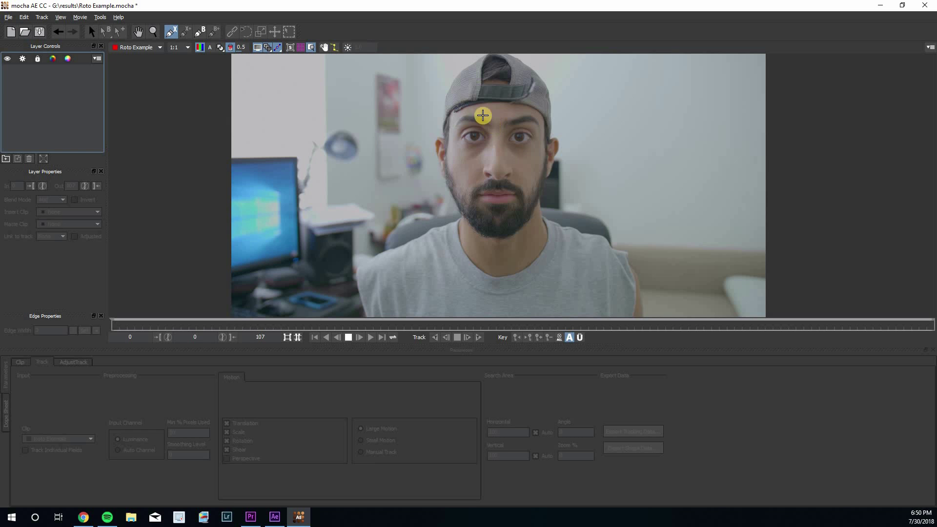
Draw a closed X-spline shape around the forehead, eyebrows and nose as the tracking area, and adjust its forehead points
click(468, 110)
click(449, 129)
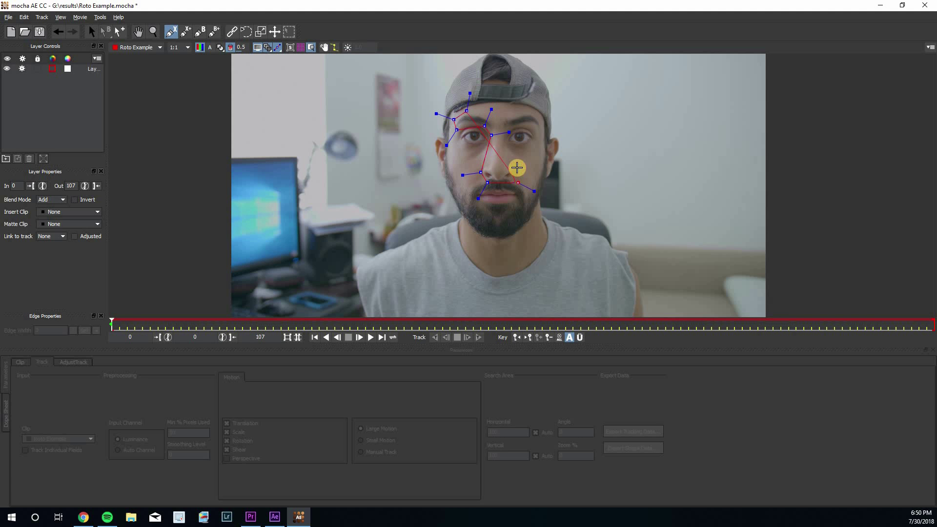
drag(505, 145, 513, 128)
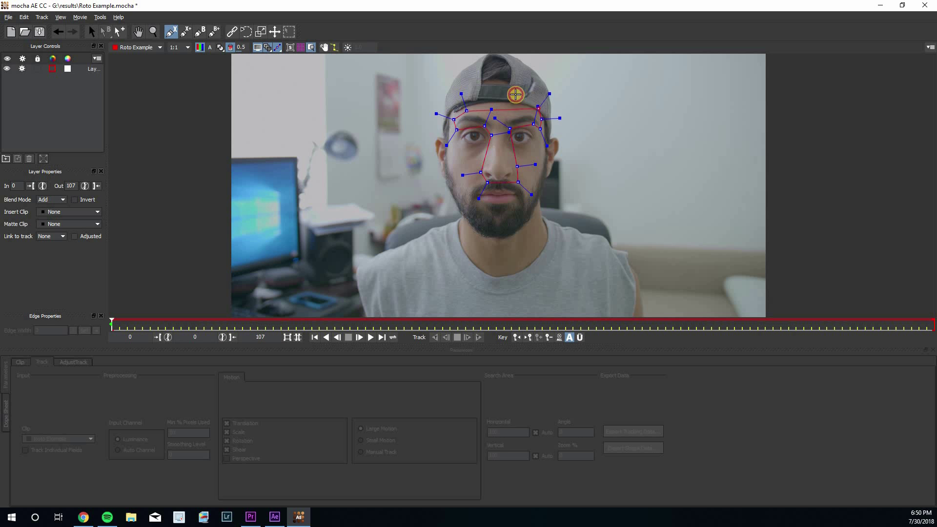
right_click(464, 110)
drag(464, 110, 453, 119)
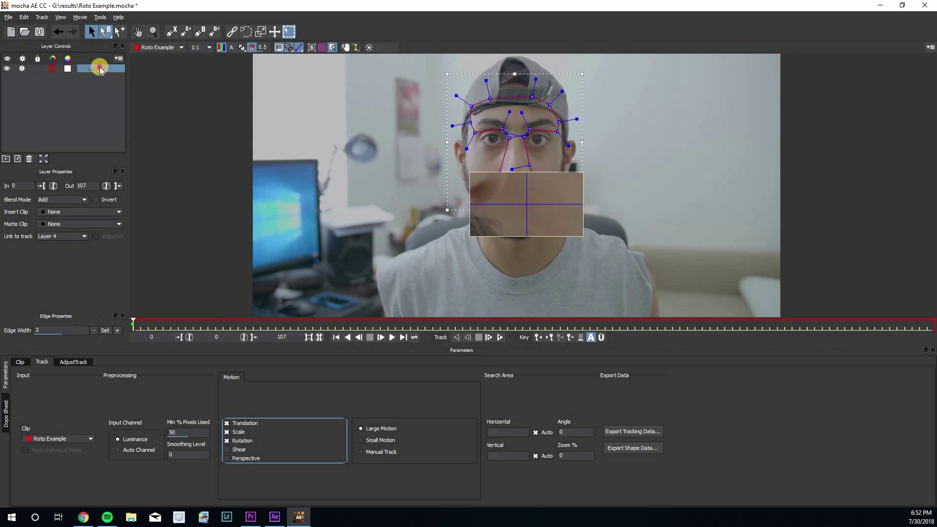
Rename the tracking layer to Face Track and track it forwards through the clip
double_click(101, 68)
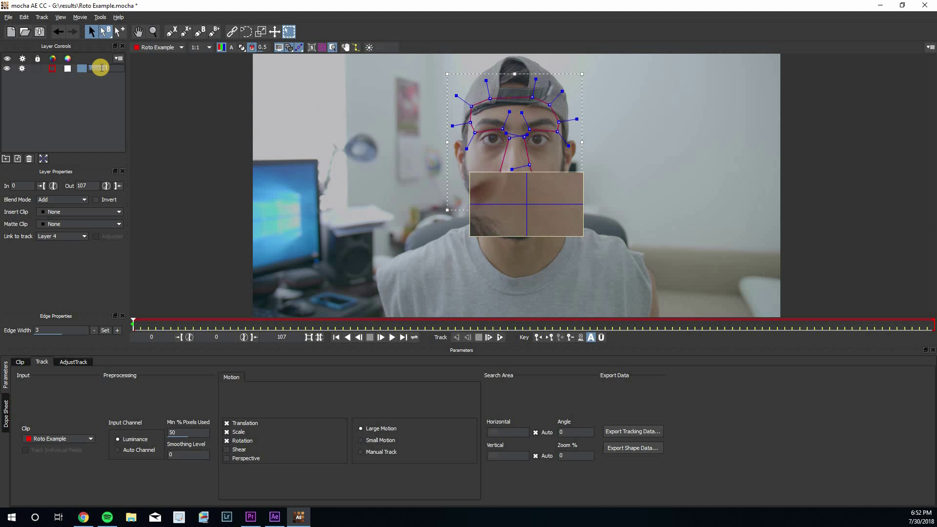
key(Return)
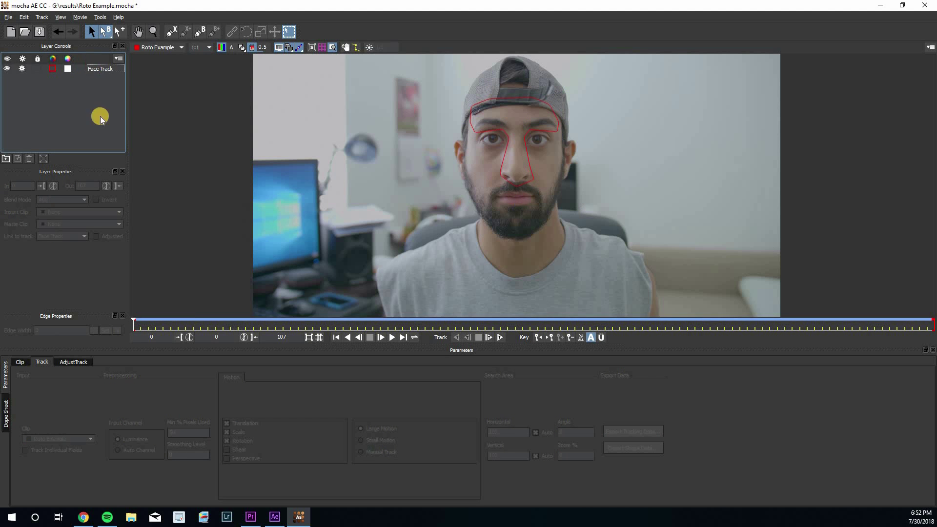
click(499, 338)
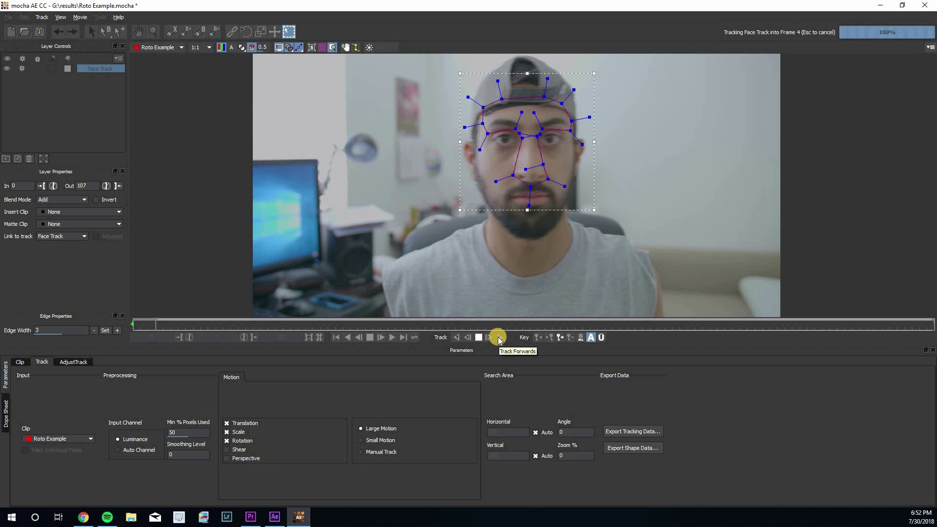
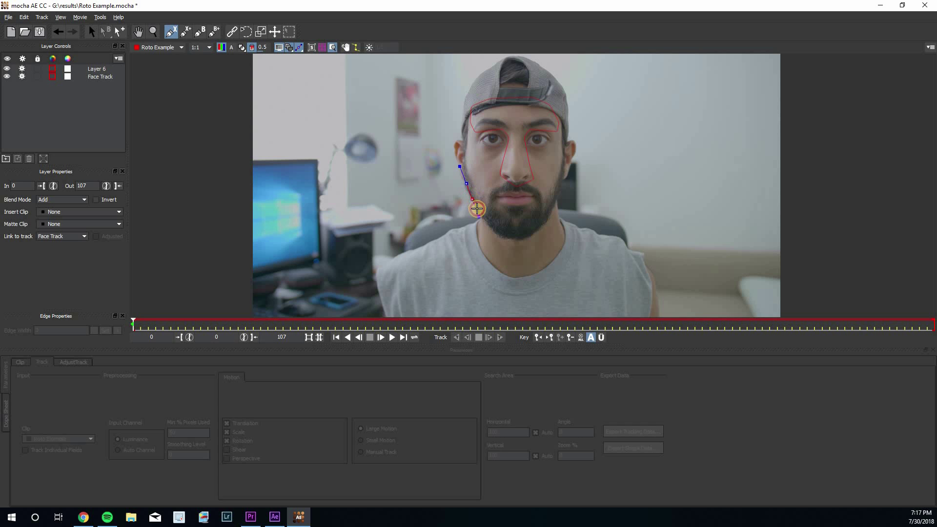
Complete the closed X-spline around the head, following the beard, the side of the face and the outline of the cap
click(495, 231)
click(509, 239)
click(550, 226)
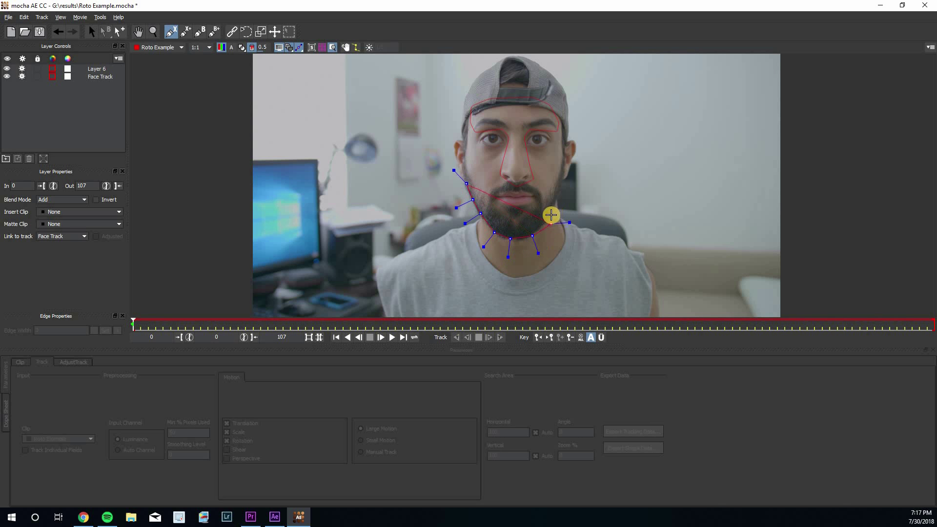
click(563, 178)
click(566, 148)
click(566, 133)
click(568, 113)
click(567, 101)
click(564, 90)
click(548, 72)
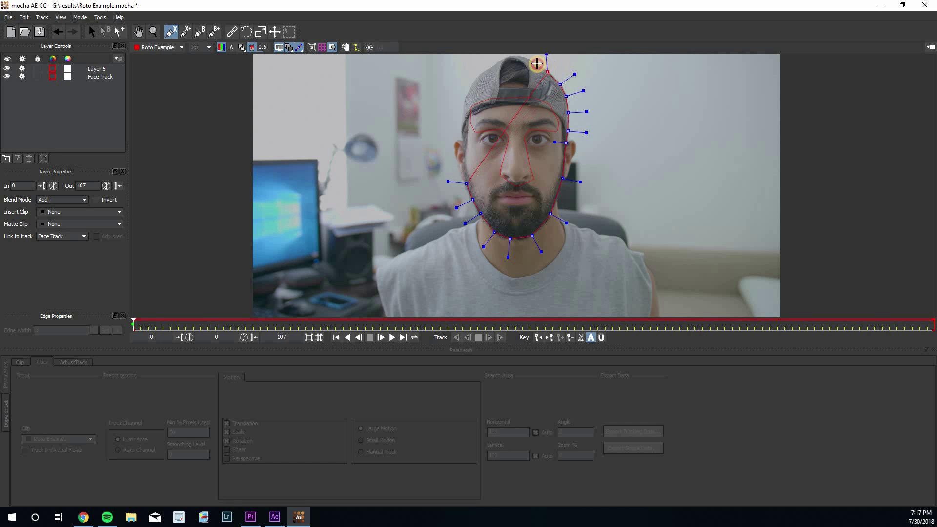
click(533, 59)
click(520, 55)
click(507, 56)
click(492, 58)
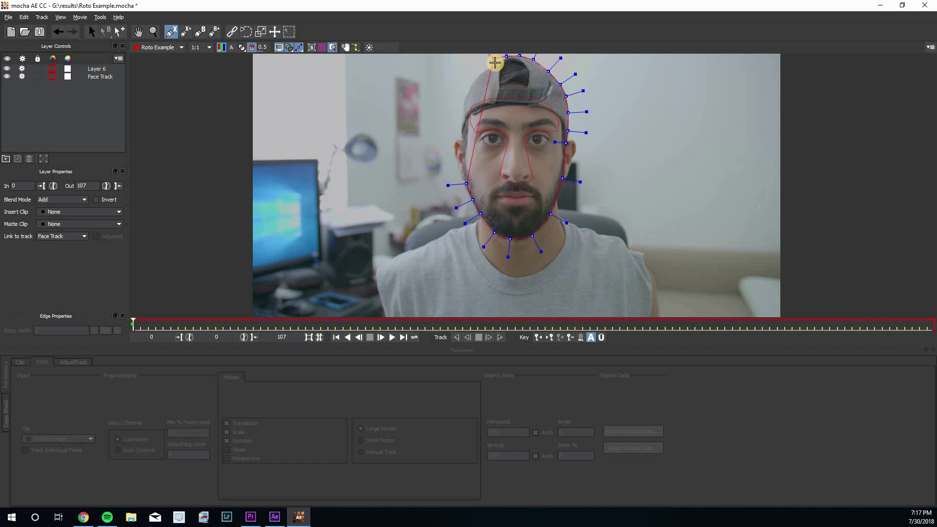
click(484, 71)
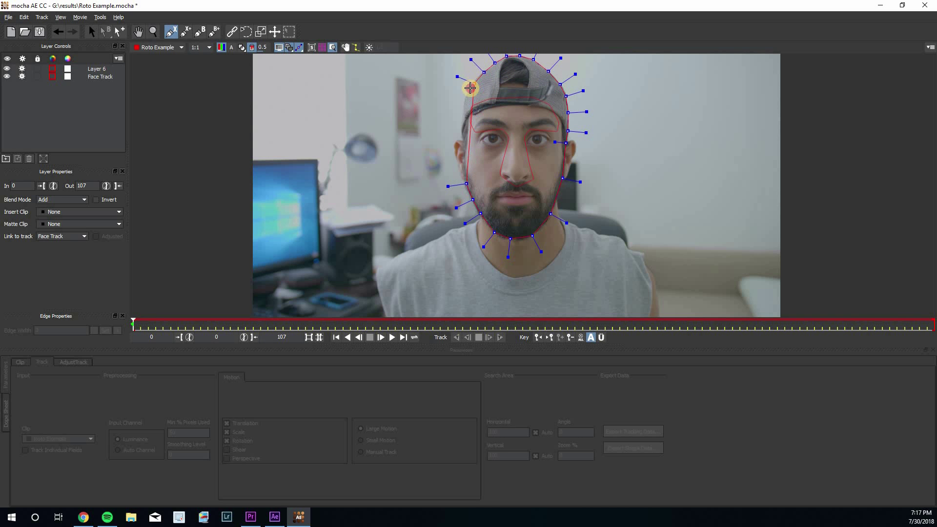
click(466, 98)
click(461, 134)
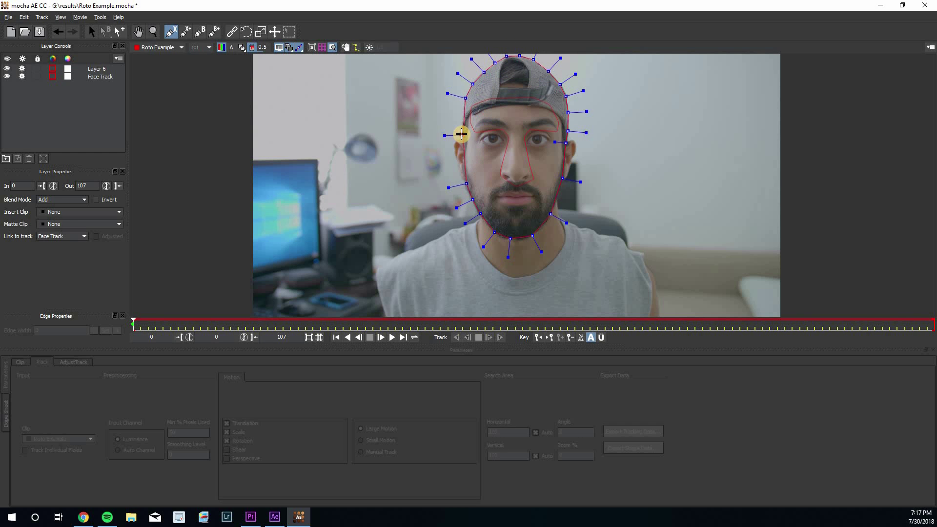
right_click(462, 173)
Refine the head spline by moving its cheek point and adjusting the curve handles of its points to hug the head outline
drag(467, 183, 463, 174)
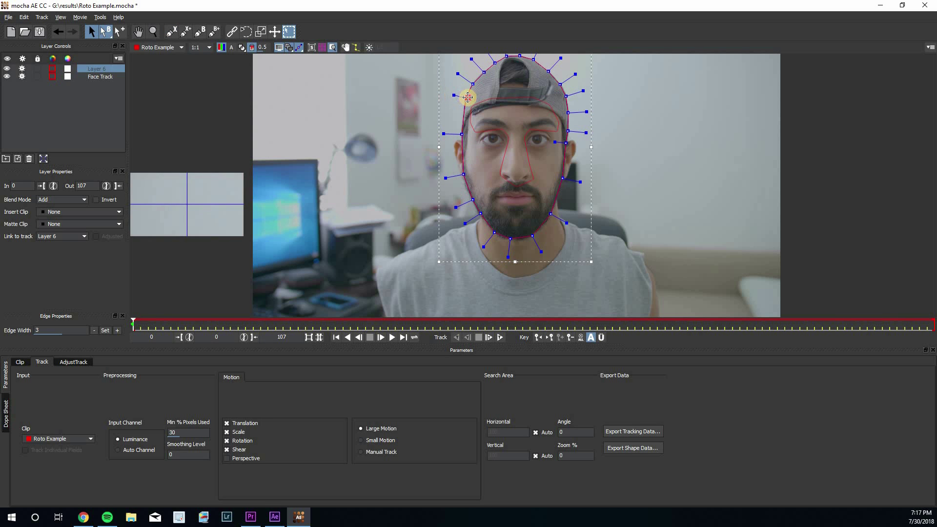
drag(458, 74, 475, 61)
drag(644, 80, 429, 290)
drag(562, 219, 615, 215)
Draw a separate closed X-spline around the man's left ear, overlapping the edge of the head shape
click(171, 31)
click(545, 144)
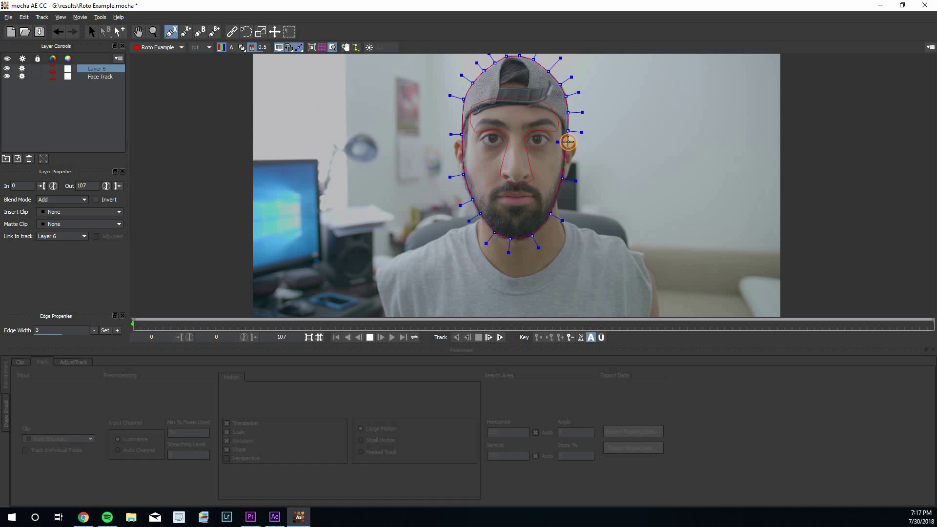
click(568, 142)
drag(576, 143, 575, 154)
click(572, 158)
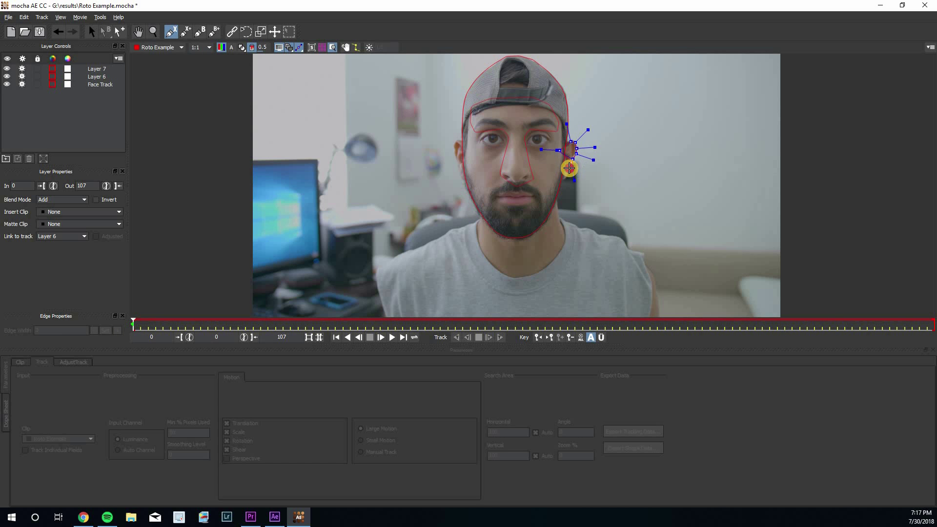
click(560, 182)
right_click(550, 181)
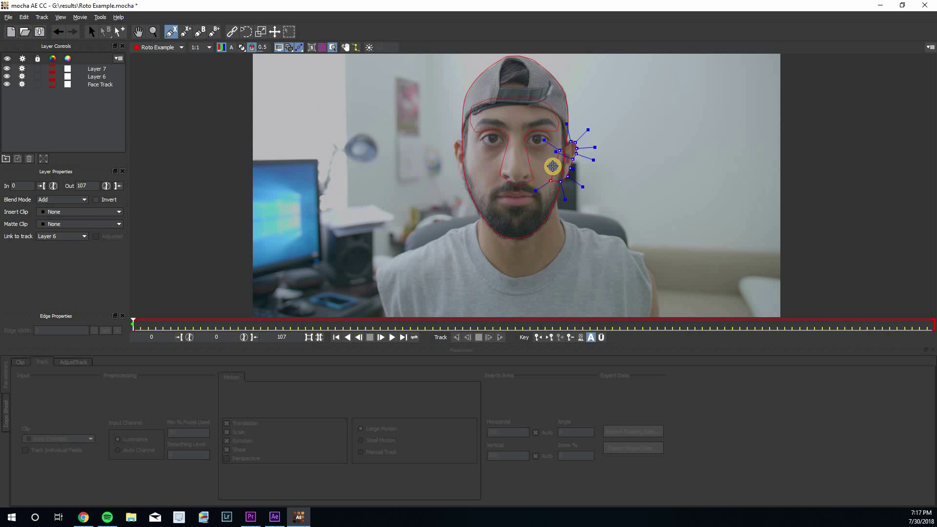
Draw a closed X-spline around the man's right ear and move its lowest inner point down along the jaw
key(s)
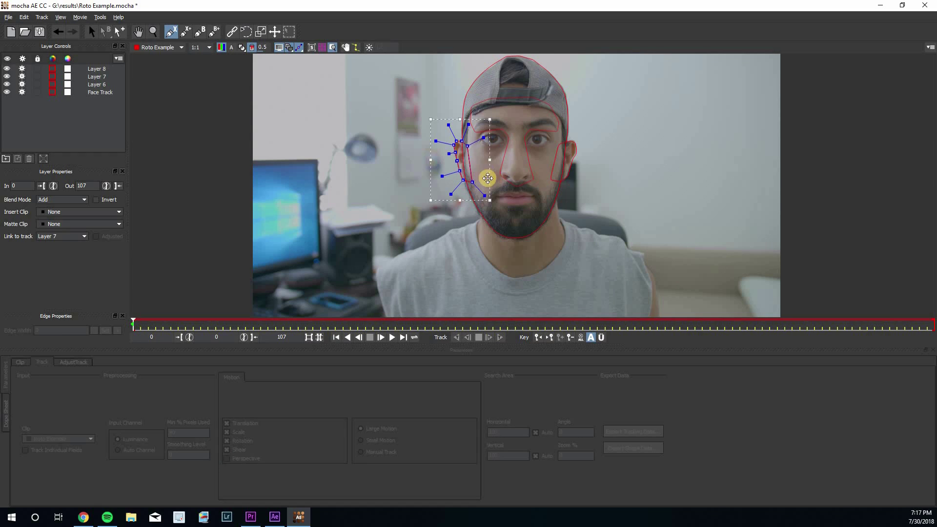
click(473, 146)
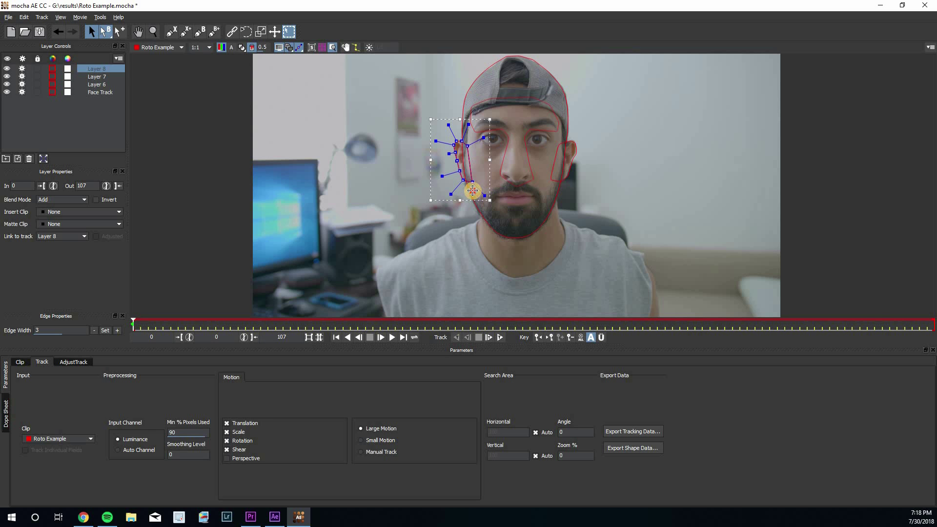
drag(473, 191, 476, 185)
Rename the three new spline layers as Right Ear, Left Ear and Head
click(95, 70)
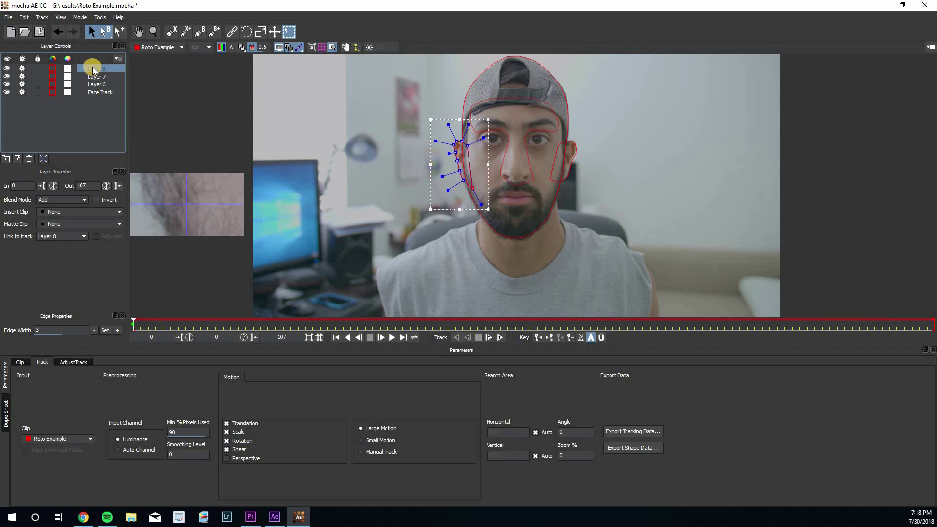
double_click(94, 67)
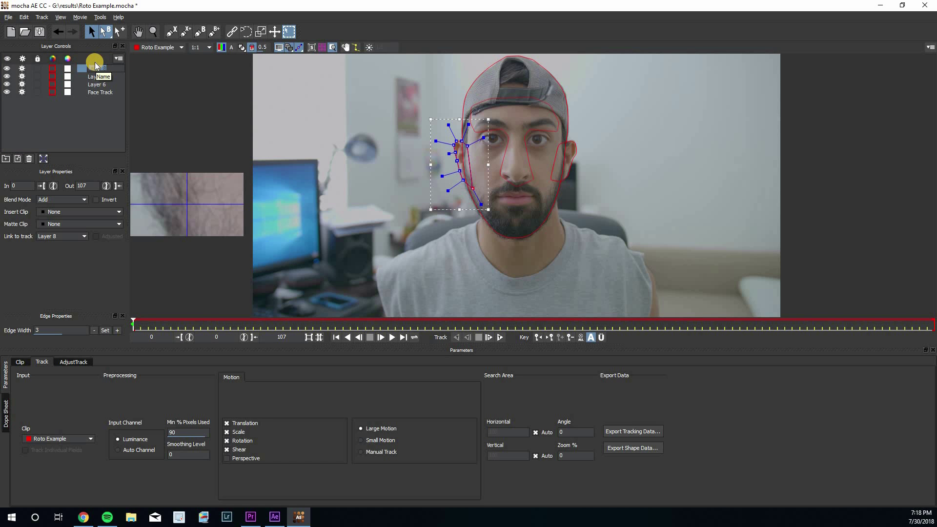
text(Right Ear)
key(Tab)
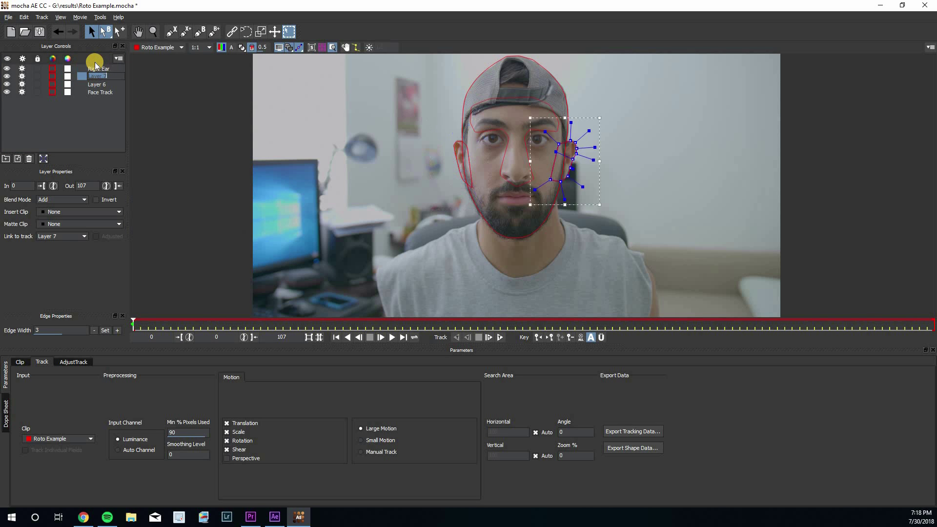
text(Left Ear)
key(Tab)
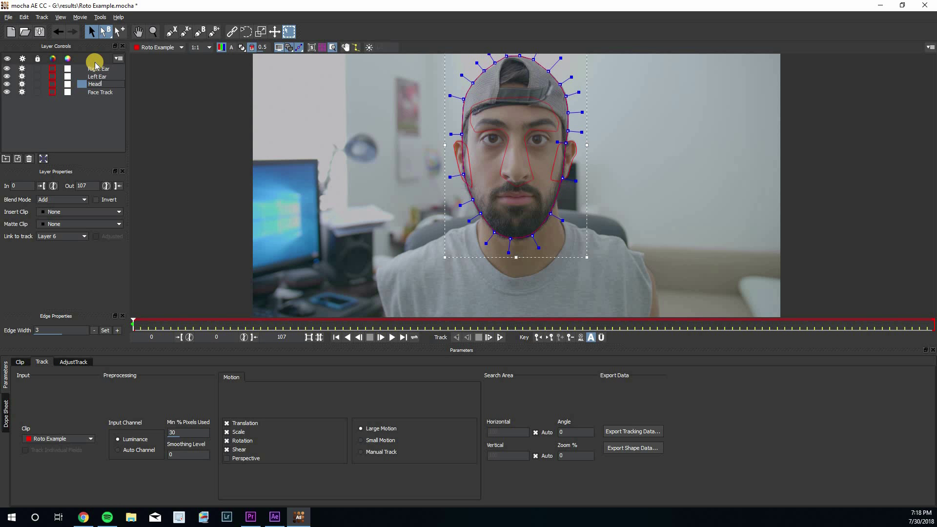
click(31, 101)
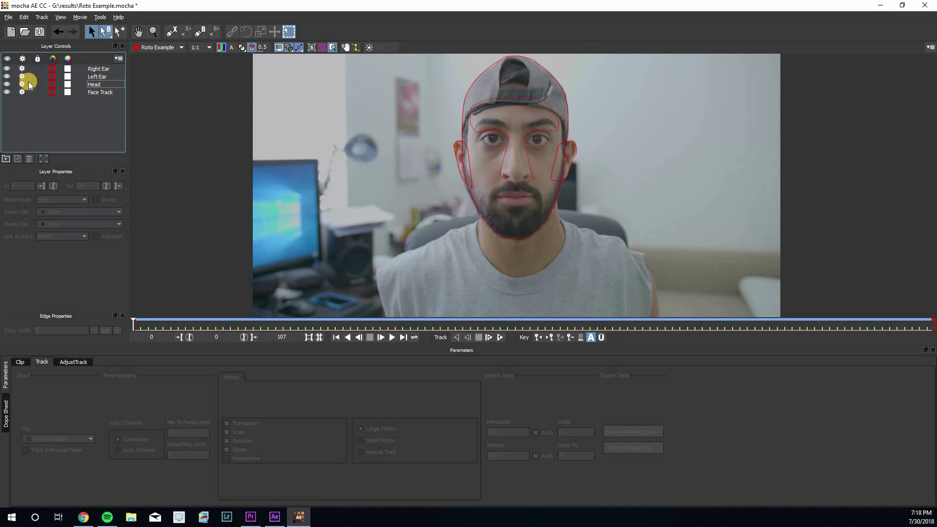
Turn off tracking for the Right Ear, Left Ear and Head layers and link each of them to the Face Track layer
click(23, 73)
click(57, 119)
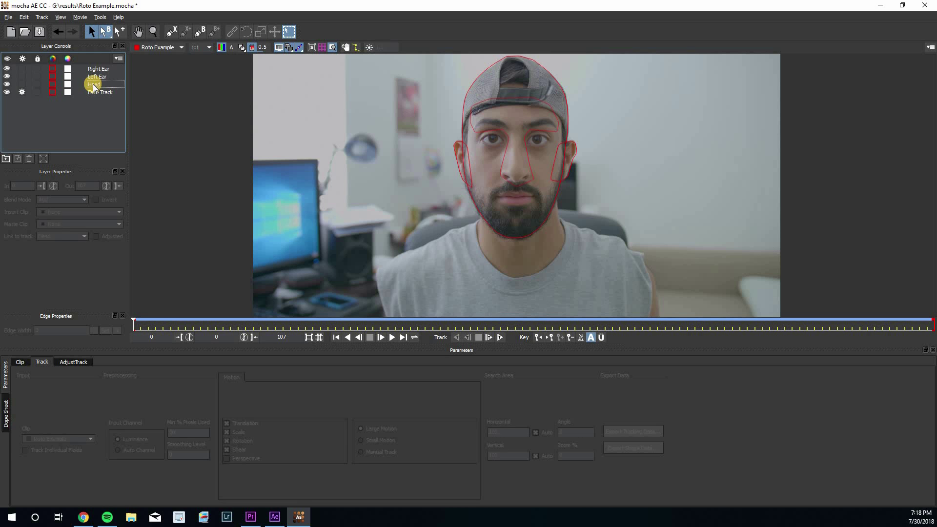
click(117, 83)
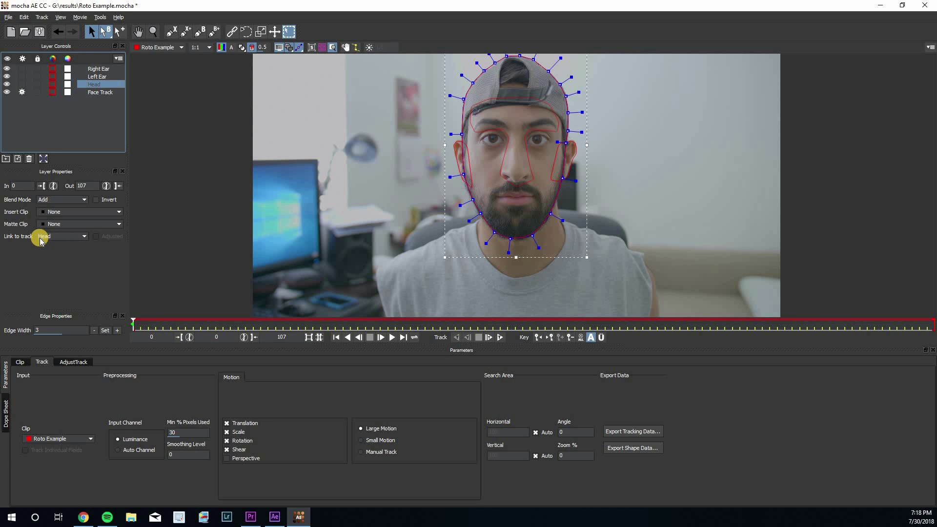
click(68, 238)
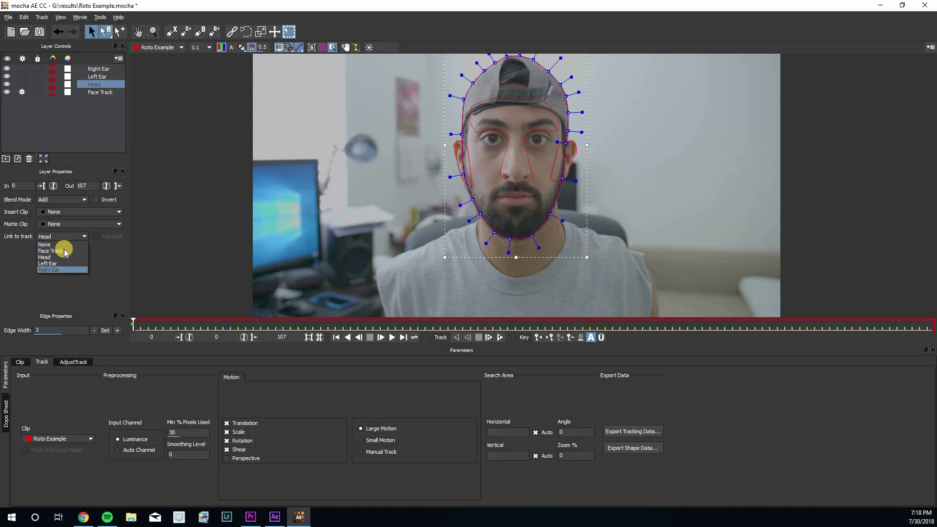
click(63, 250)
click(98, 76)
click(78, 237)
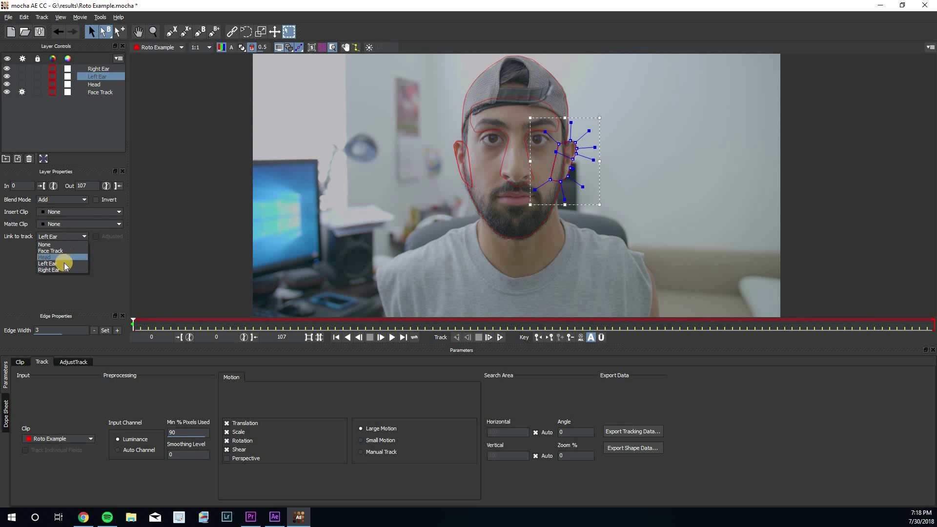
click(102, 78)
click(98, 69)
click(72, 237)
click(61, 251)
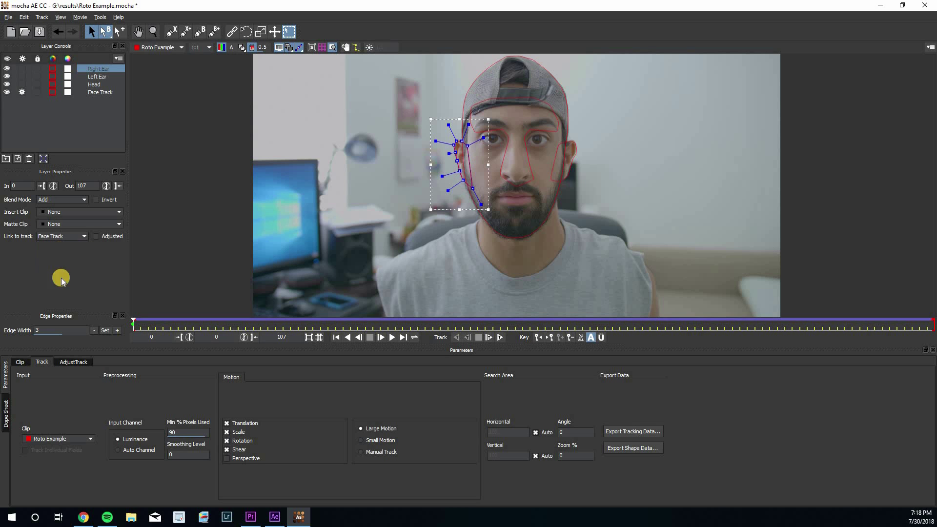
click(119, 110)
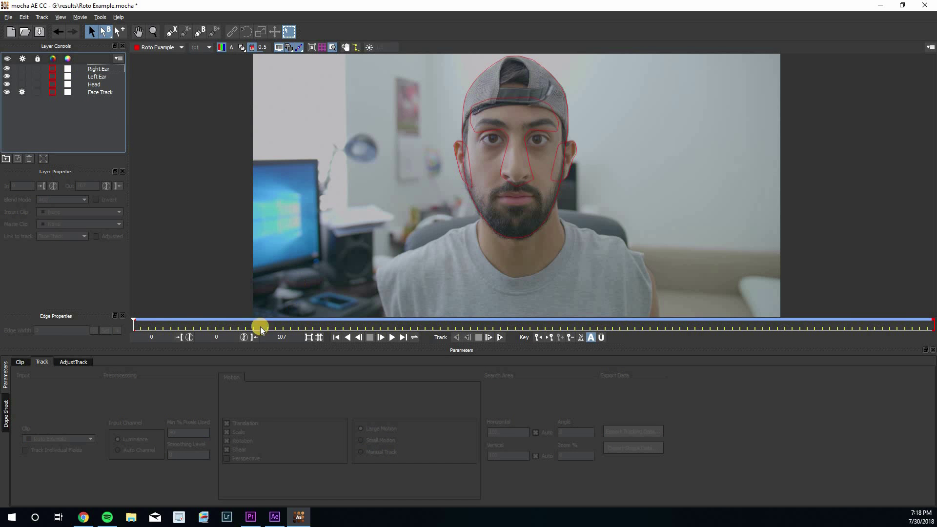
Reposition the Head spline over the head at frames 10 and 19, refining its points at frame 19
drag(133, 327, 297, 328)
click(385, 338)
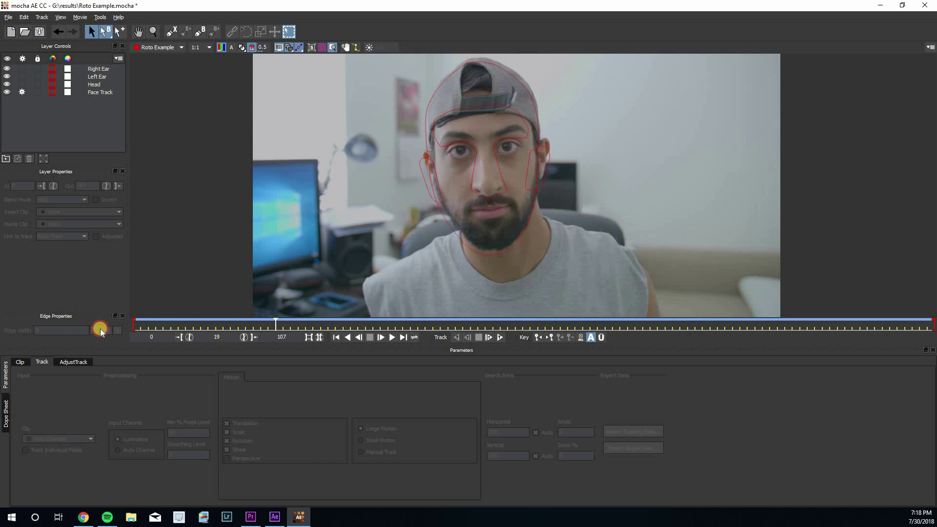
click(97, 87)
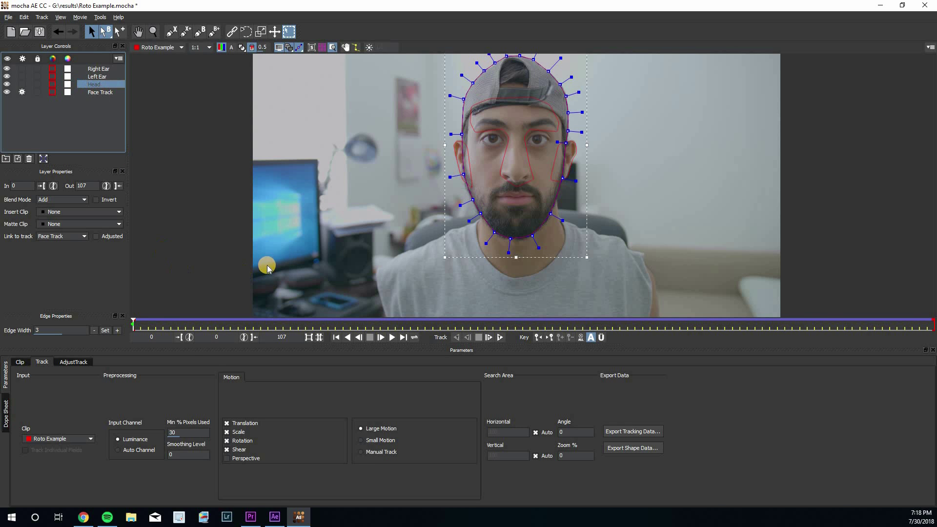
drag(135, 331, 208, 330)
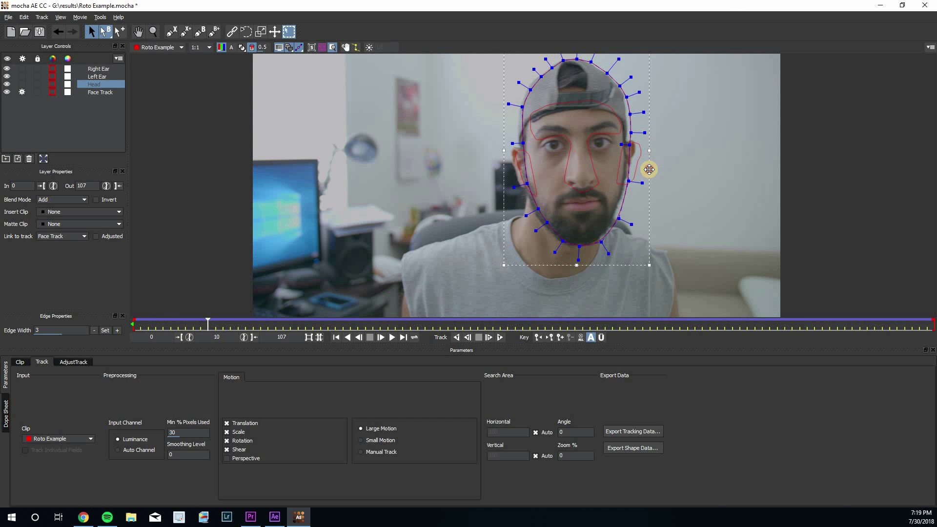
drag(645, 169, 644, 170)
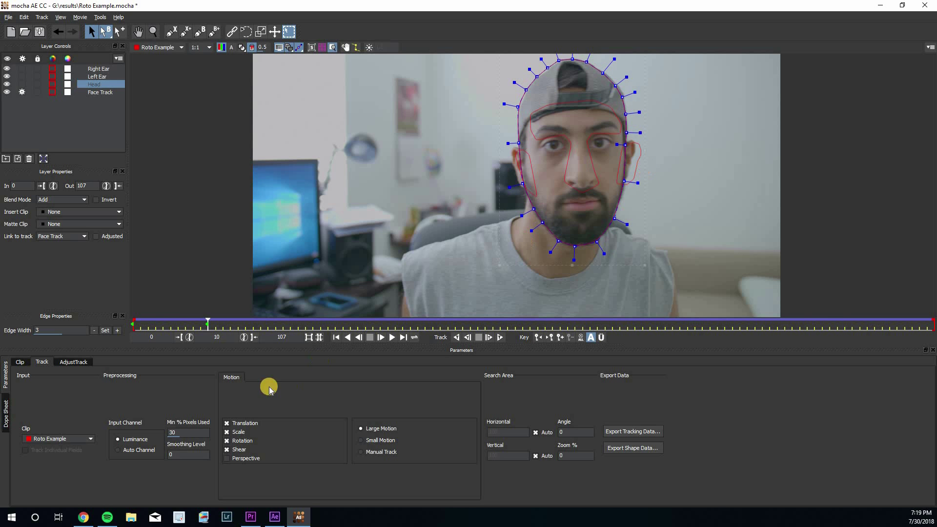
drag(207, 325, 276, 325)
mouse_move(553, 216)
mouse_down()
mouse_move(556, 203)
mouse_move(560, 211)
mouse_up()
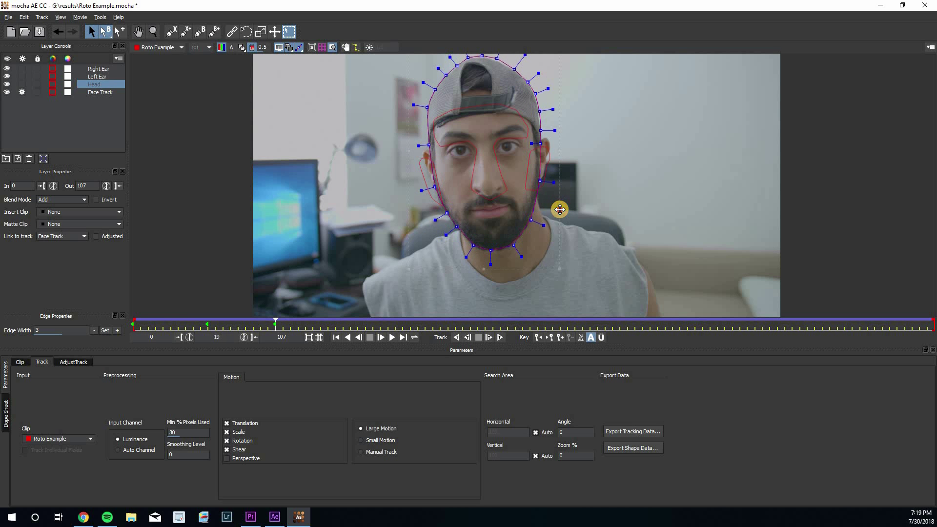
drag(594, 69, 485, 55)
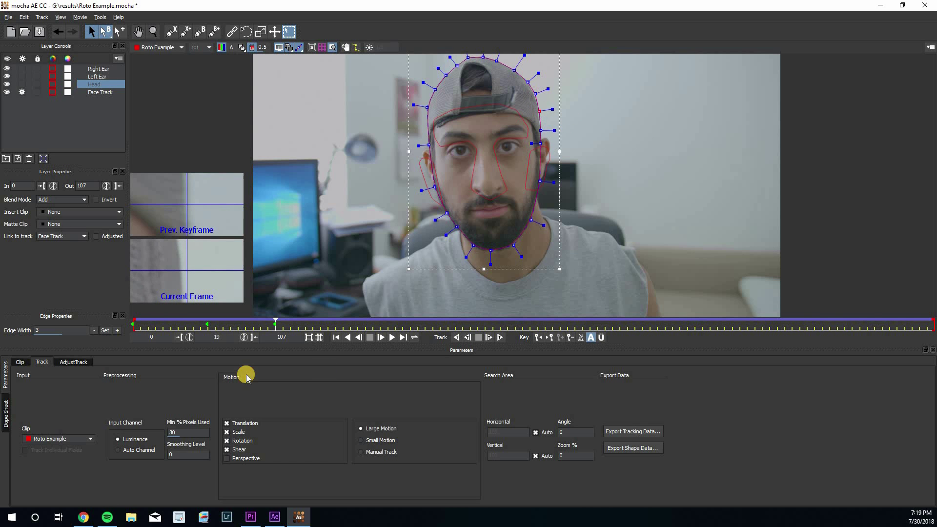
Realign the Head spline with the head at frame 28 and again a few frames further along the clip
click(336, 324)
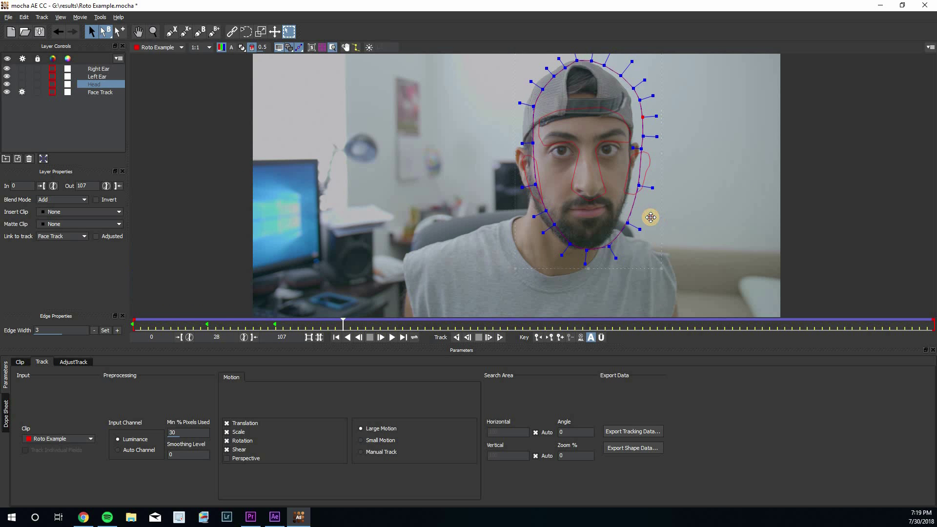
drag(649, 215, 642, 215)
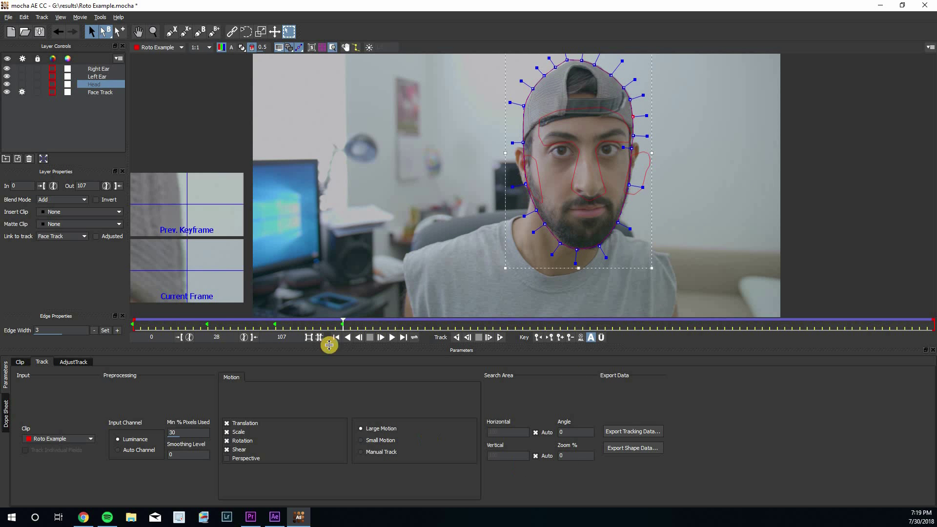
drag(341, 324, 410, 325)
drag(573, 206, 579, 204)
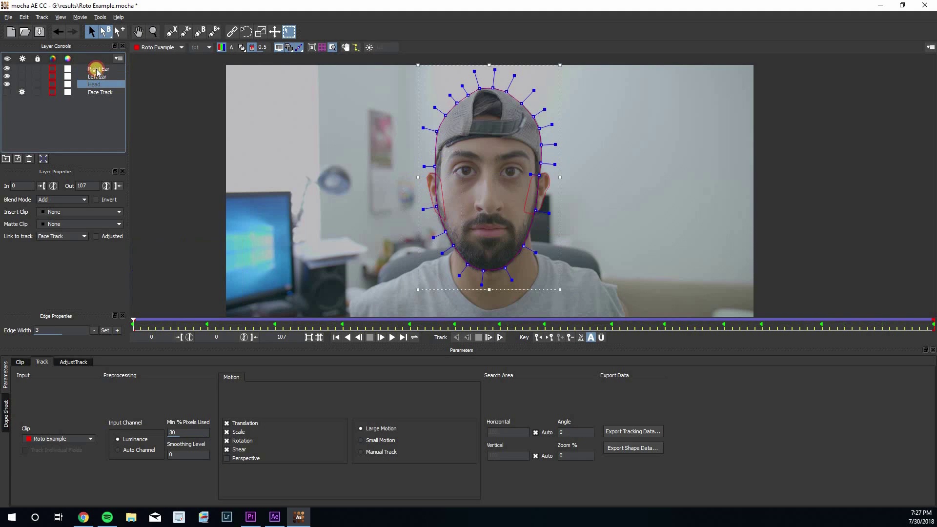
Export the shape data of the Head, Left Ear and Right Ear layers and paste it as mocha masks onto After Effects' Base layer
shift+click(97, 71)
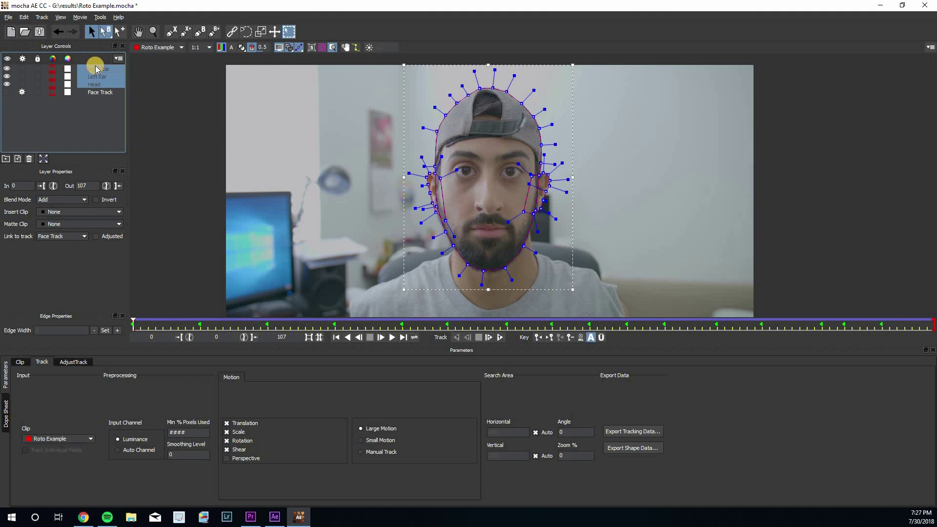
click(630, 449)
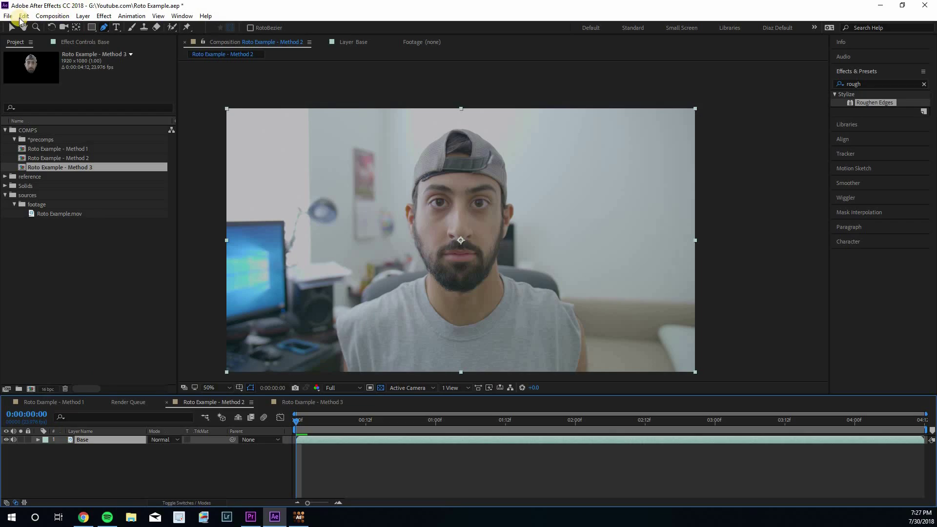
click(23, 16)
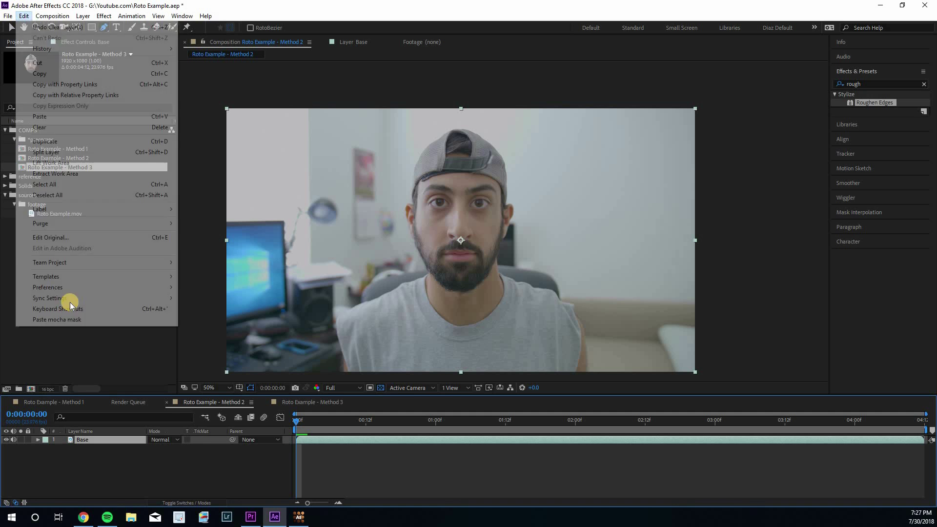
click(72, 320)
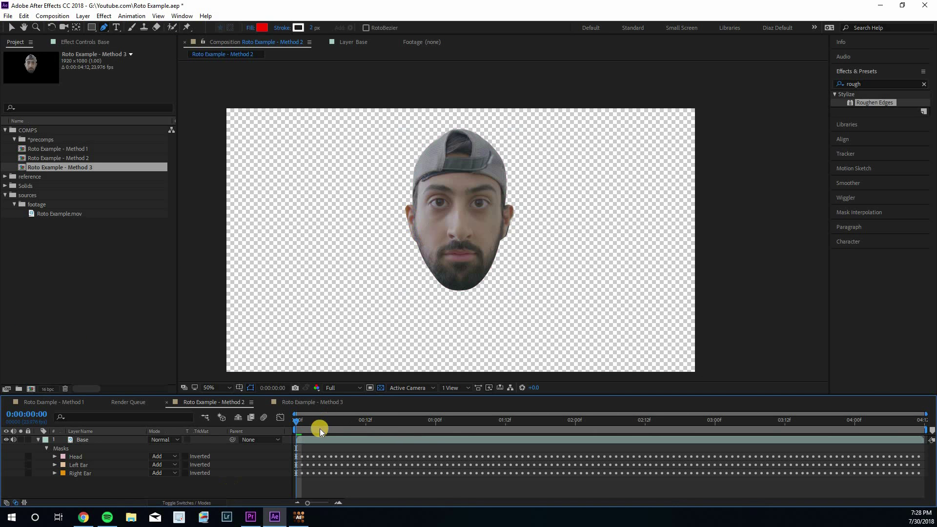
Add three white solids named HEAD, RIGHT EAR and LEFT EAR above the Base layer in the Roto Example - Method 3 composition
drag(449, 429, 261, 425)
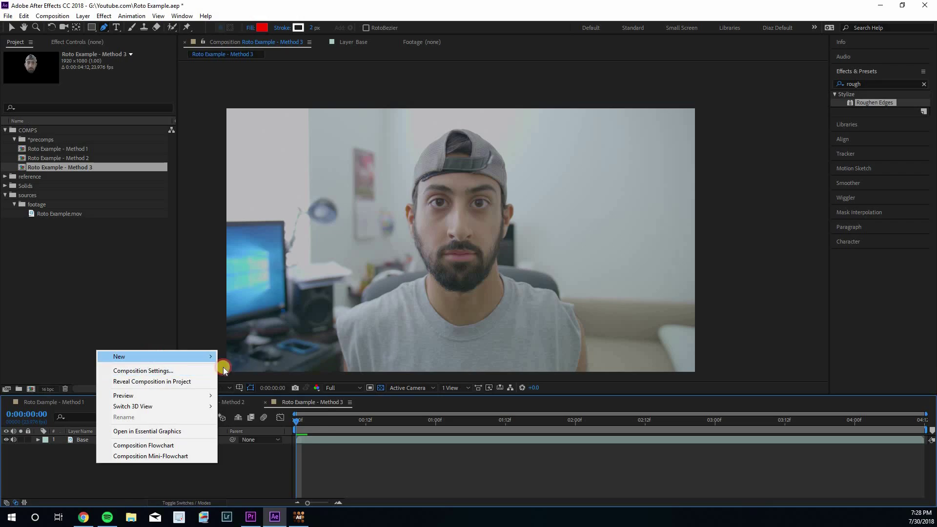
mouse_move(122, 354)
click(247, 379)
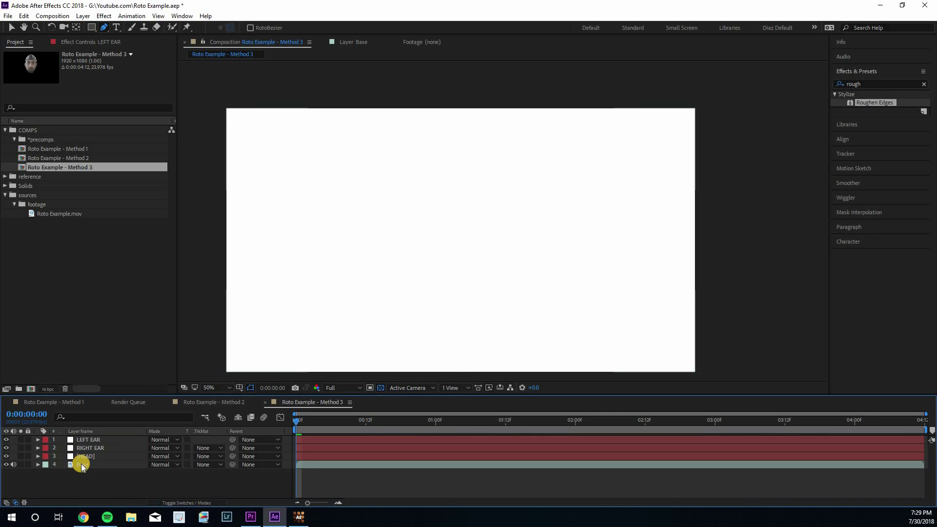
Duplicate the Base layer twice and reorder the layers so one footage copy sits directly beneath each of the three solids
click(81, 464)
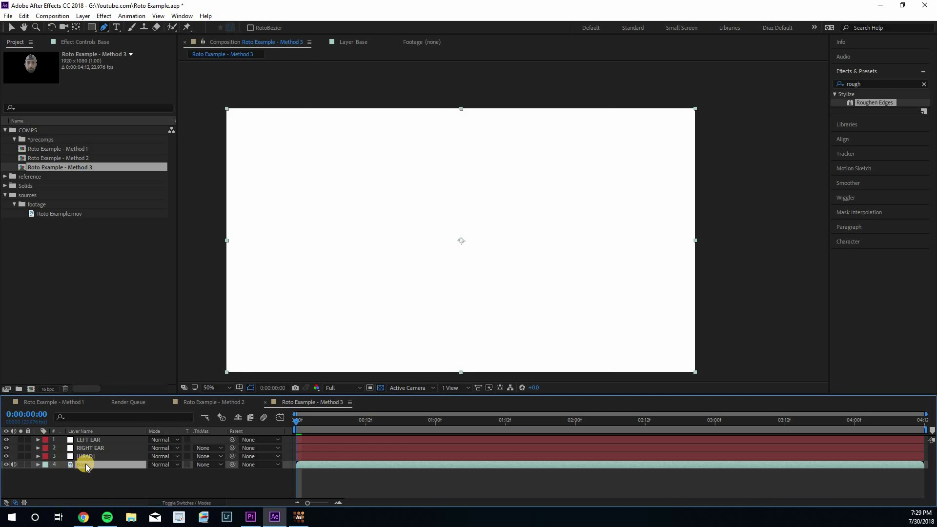
key(ctrl+d)
key(ctrl+d)
key(ctrl+bracketright)
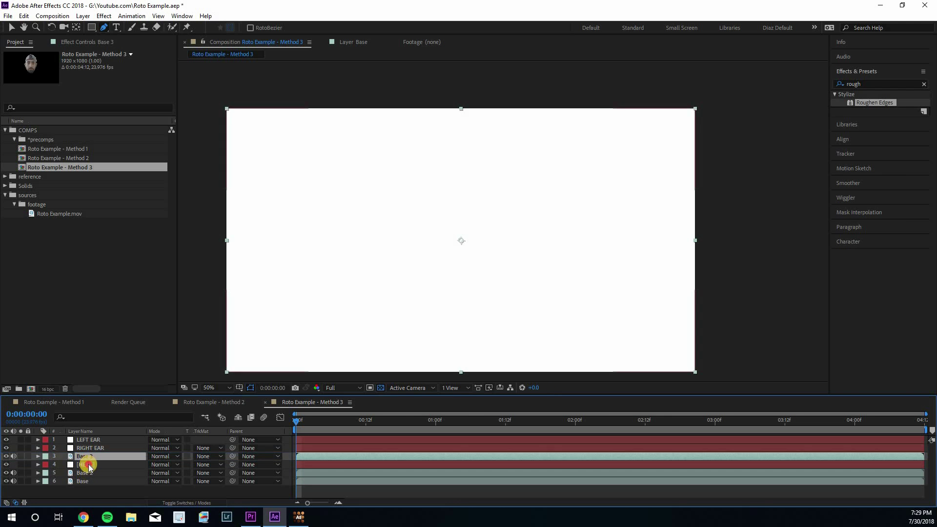
drag(89, 472, 88, 446)
click(91, 490)
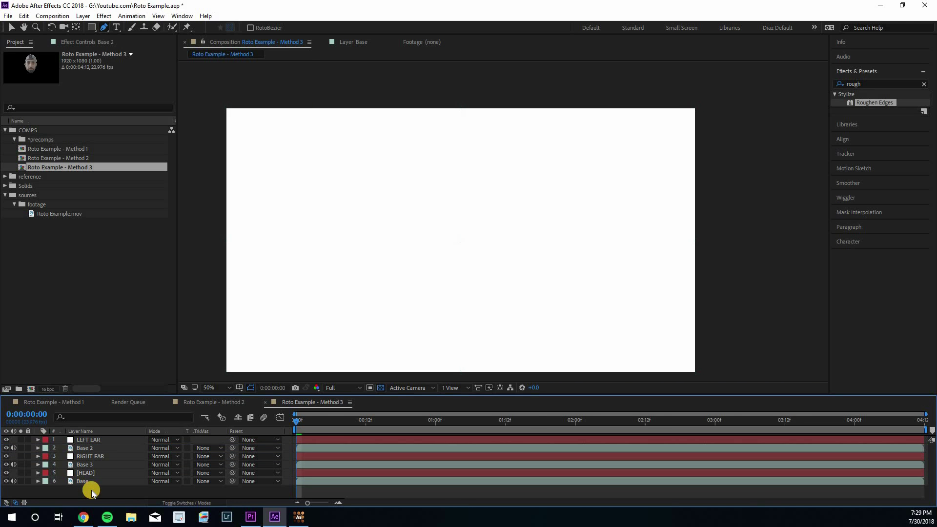
click(96, 467)
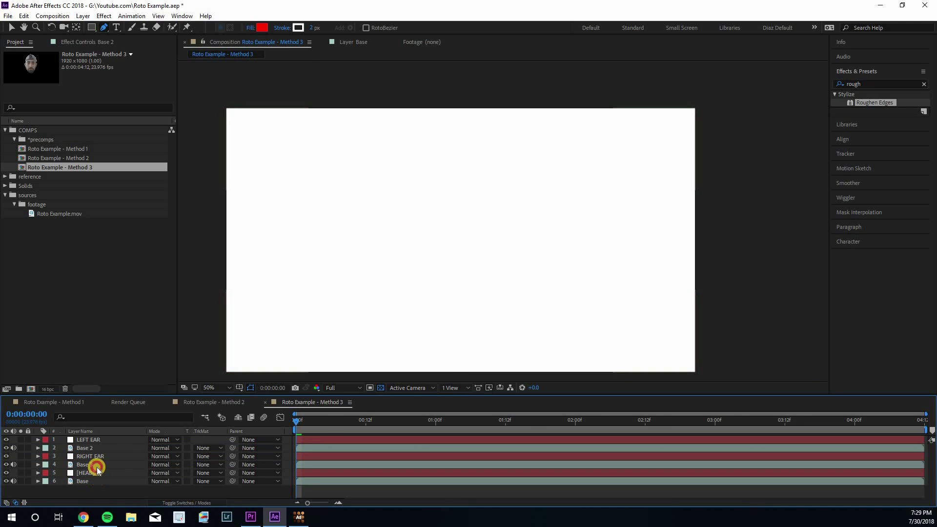
Set the track matte of Base, Base 2 and Base 3 to Alpha, using the solid above each as its matte
click(83, 481)
ctrl+click(84, 465)
ctrl+click(84, 448)
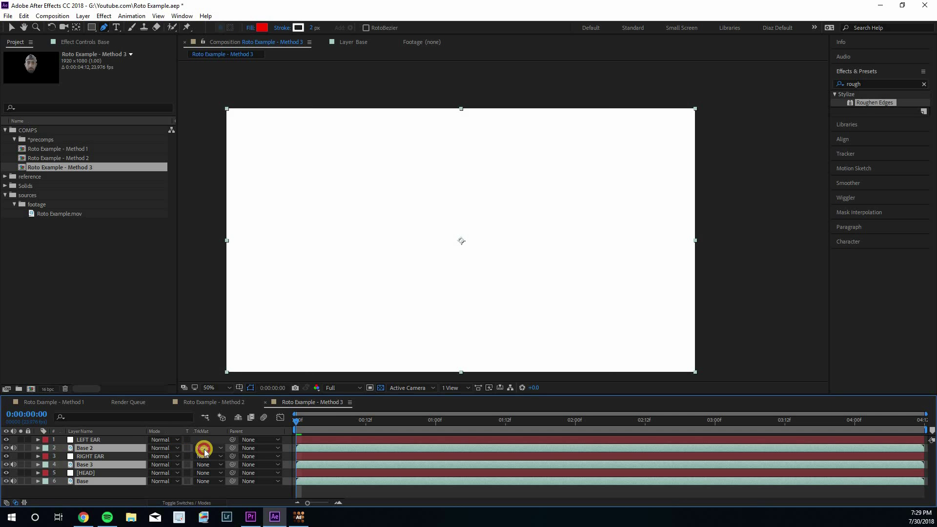
click(204, 451)
click(238, 400)
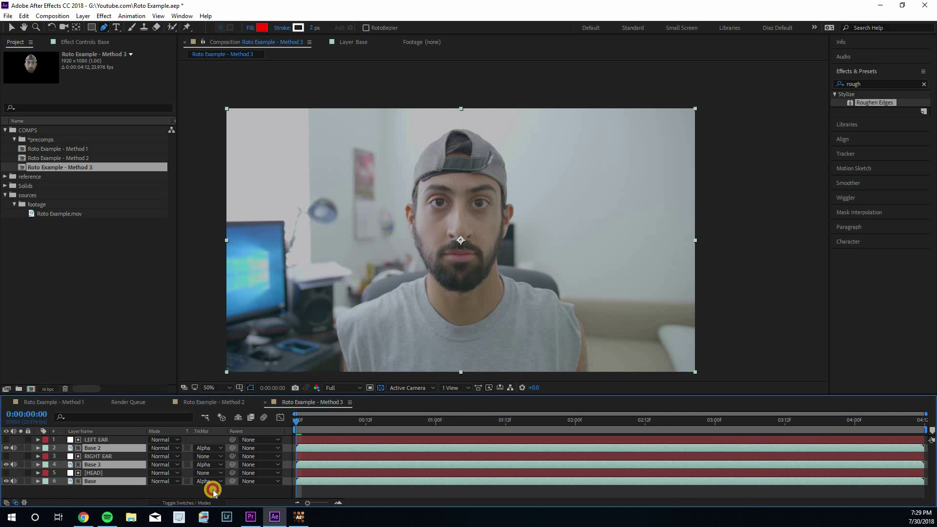
click(213, 492)
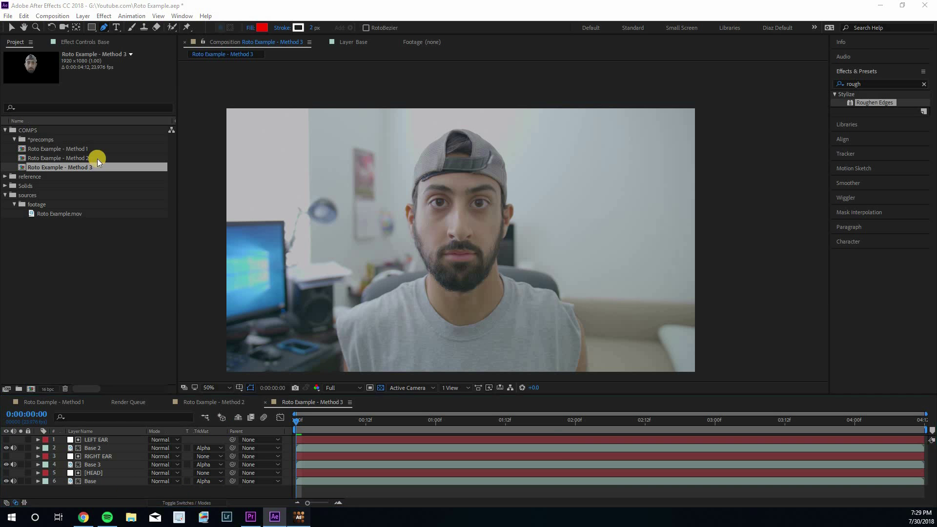
Copy the Head layer's shape data in mocha AE and paste it as a mocha mask onto After Effects' HEAD solid
key(alt+Tab)
click(99, 86)
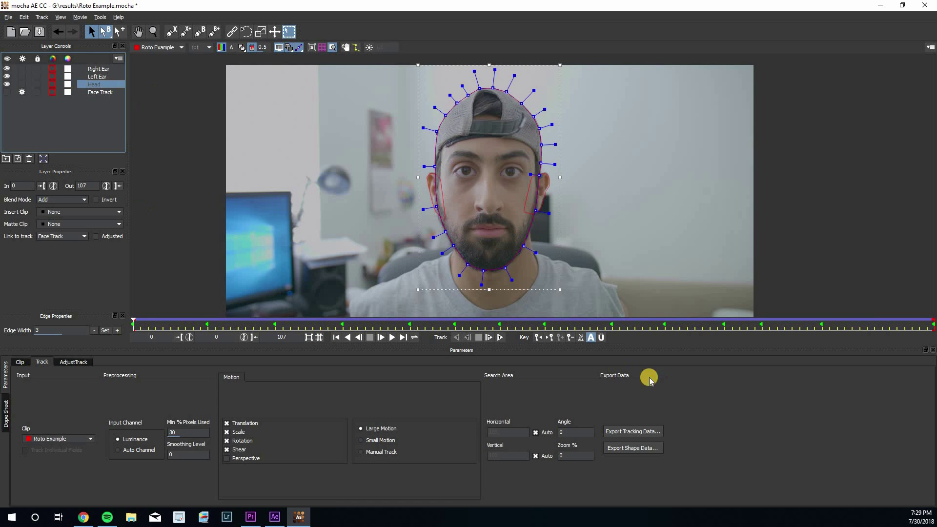
click(633, 449)
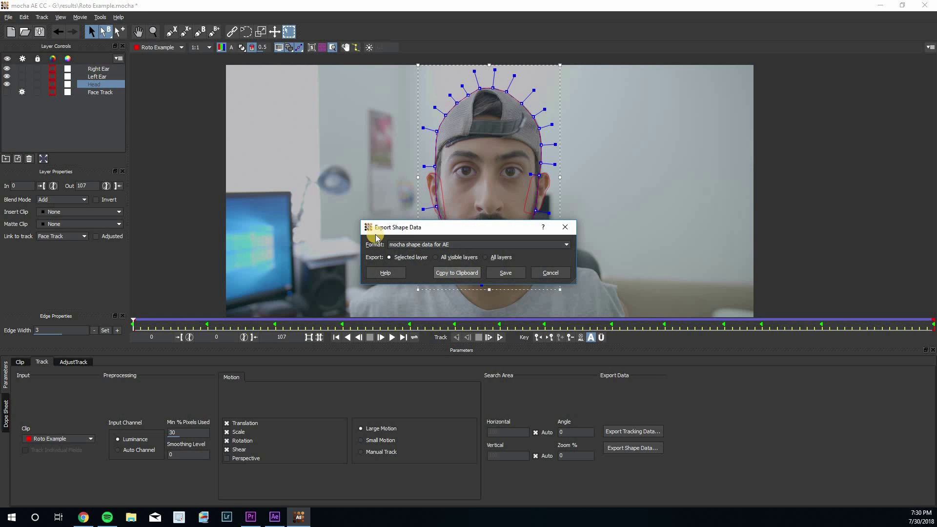
click(461, 273)
key(alt+Tab)
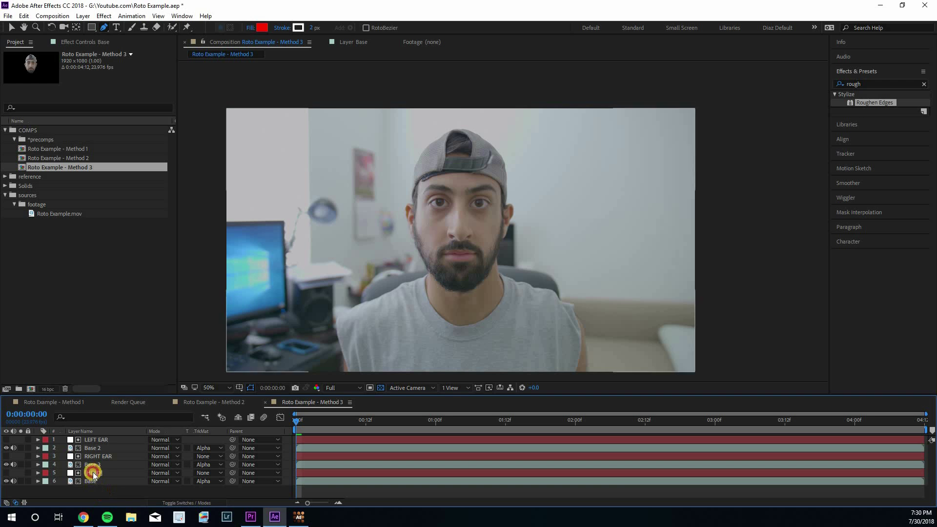
click(80, 474)
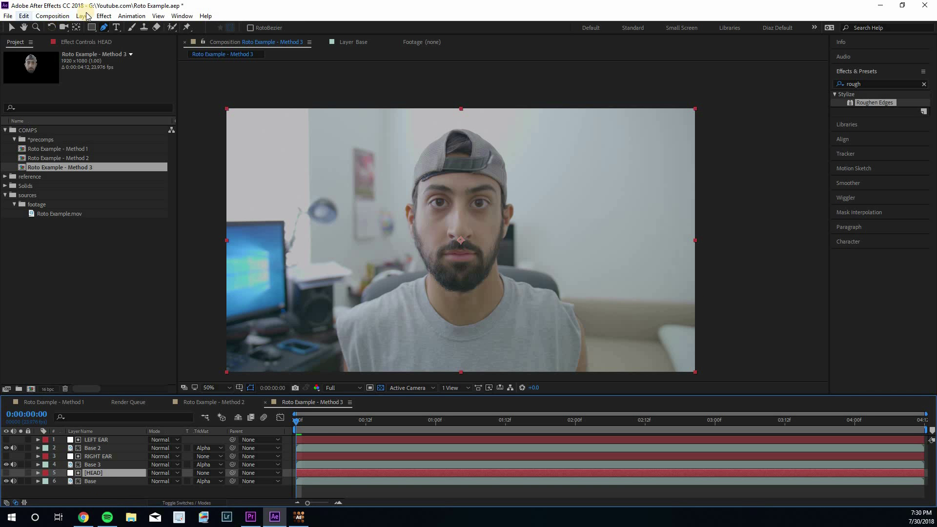
click(24, 16)
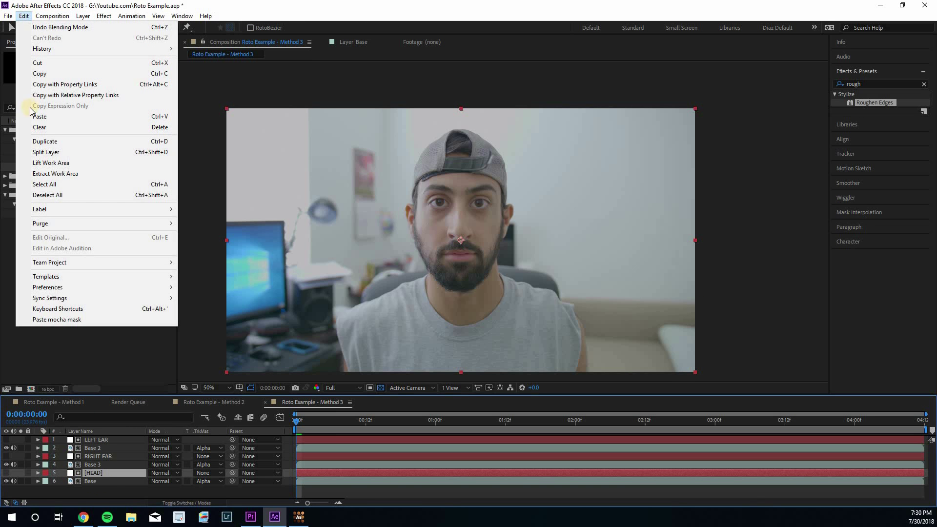
click(70, 320)
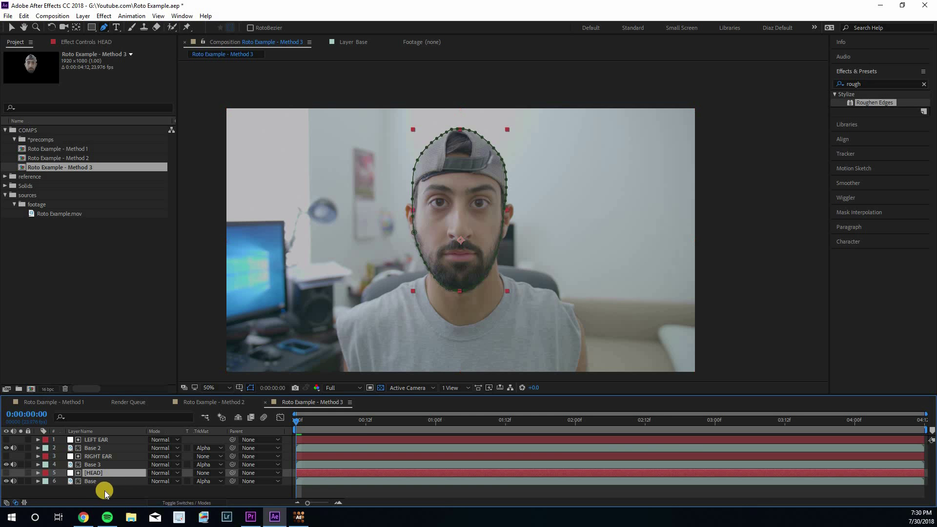
Copy the Left Ear layer's shape data in mocha AE and paste it as a mocha mask onto After Effects' LEFT EAR solid
click(299, 517)
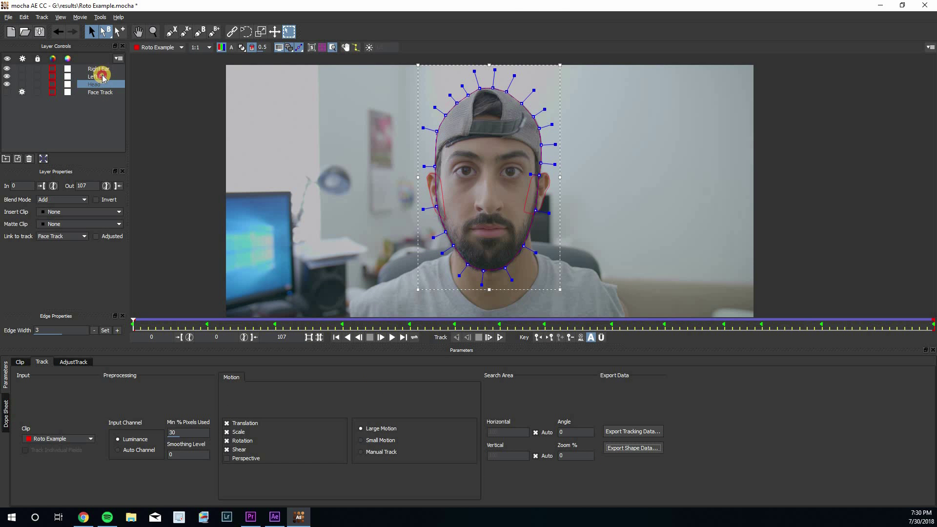
click(103, 77)
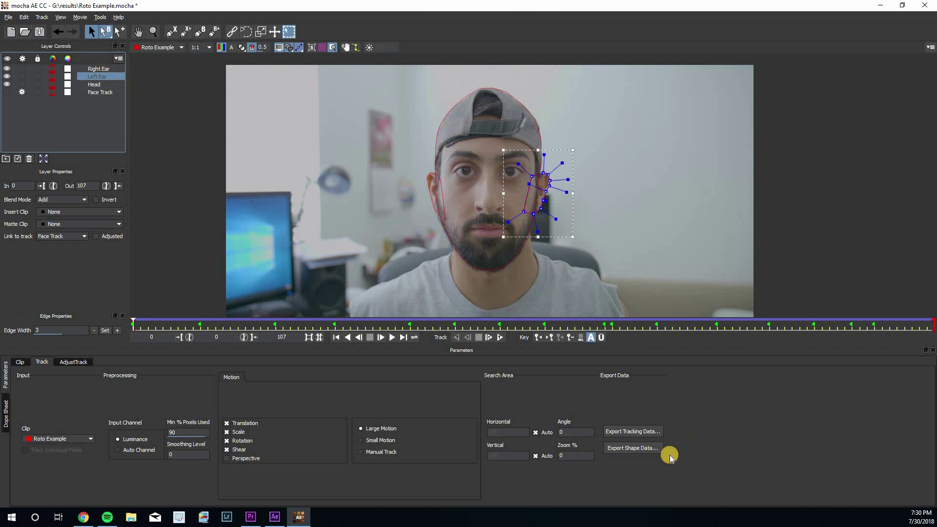
click(641, 450)
click(445, 275)
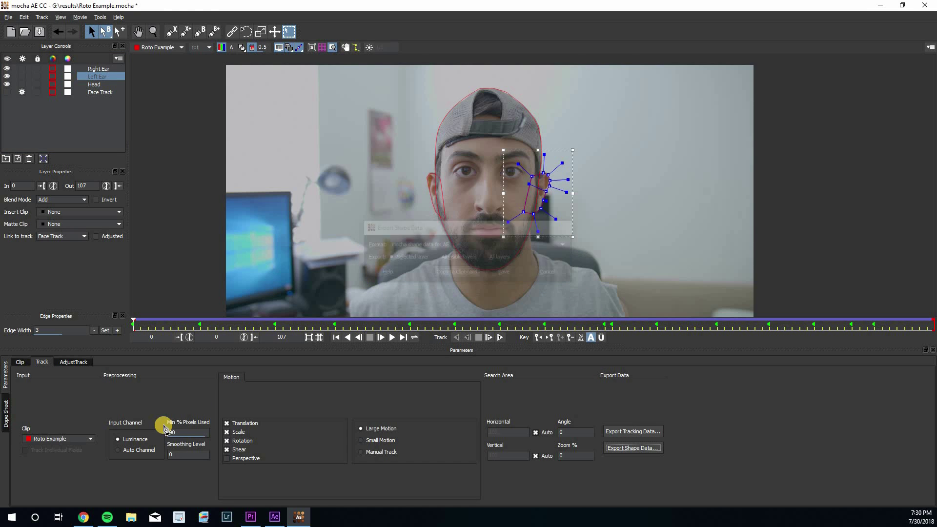
key(alt+Tab)
click(98, 440)
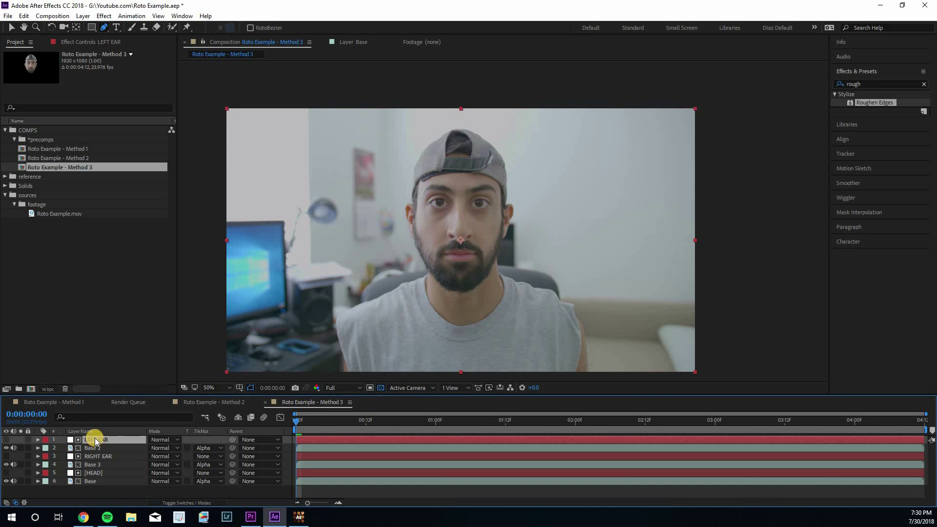
key(alt+e)
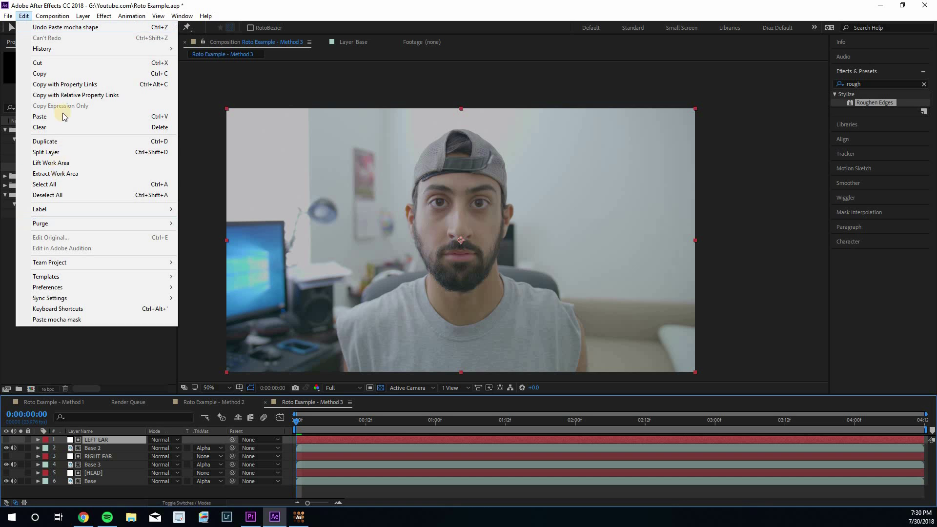
click(62, 320)
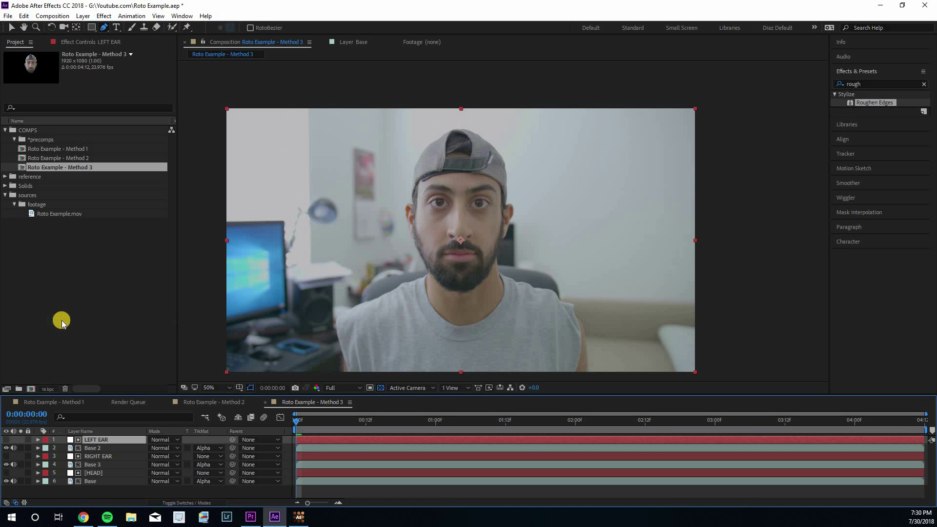
Copy mocha AE's Right Ear shape data, paste it onto After Effects' RIGHT EAR solid, and check the cutout by scrubbing the timeline
click(97, 458)
key(alt+Tab)
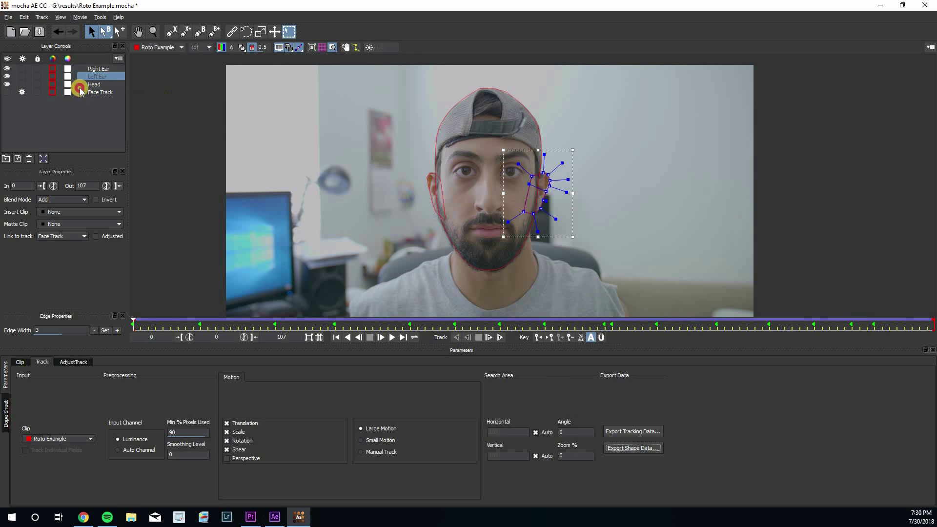
click(100, 69)
click(618, 447)
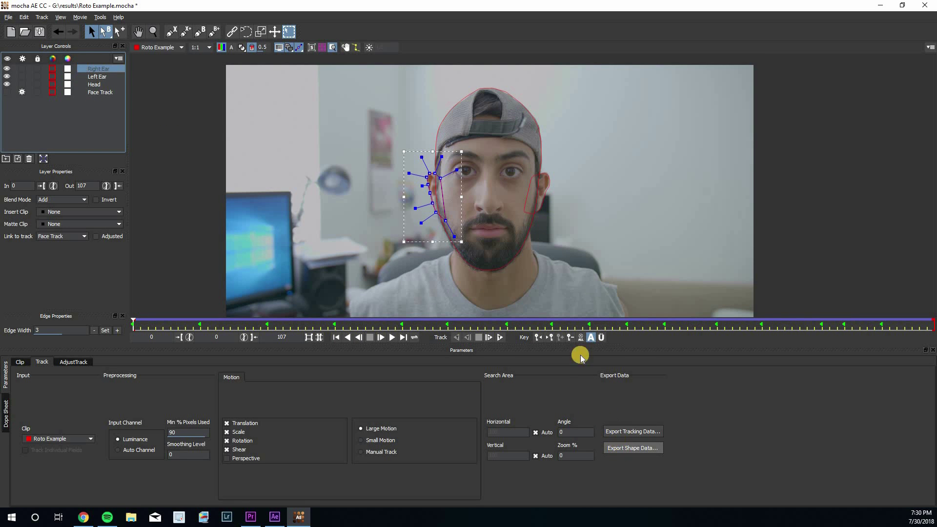
click(458, 274)
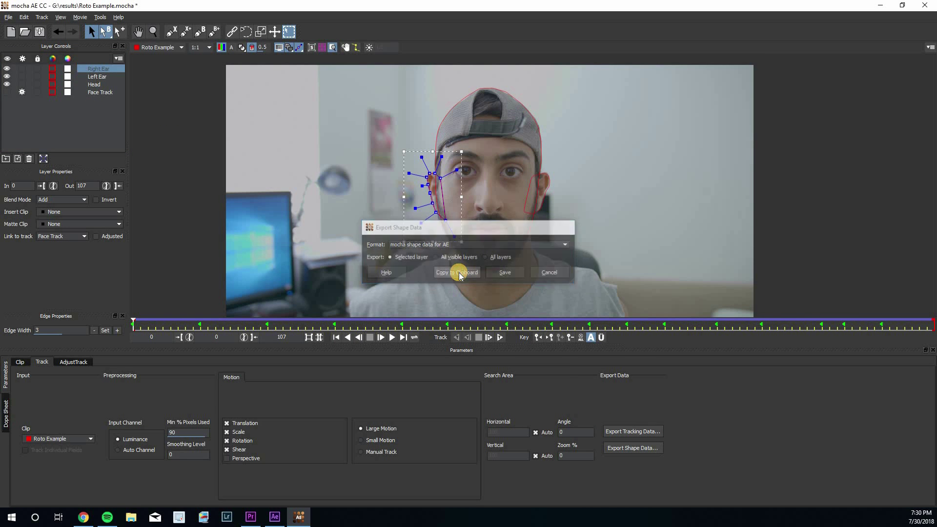
key(alt+Tab)
click(102, 457)
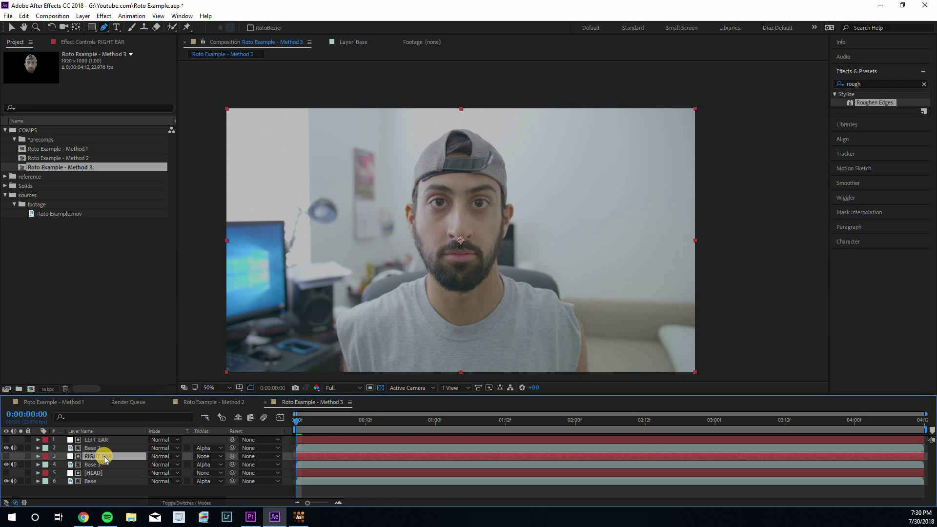
key(ctrl+v)
drag(388, 424, 314, 424)
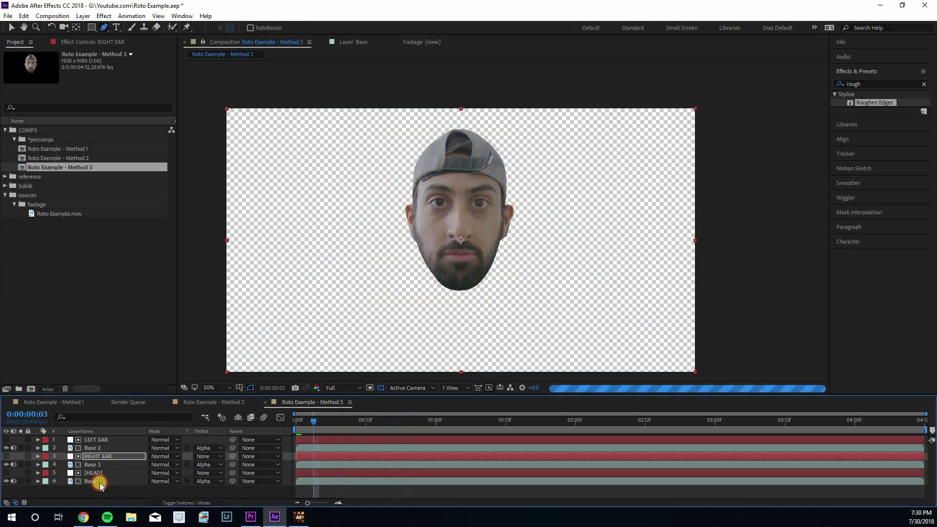
click(94, 456)
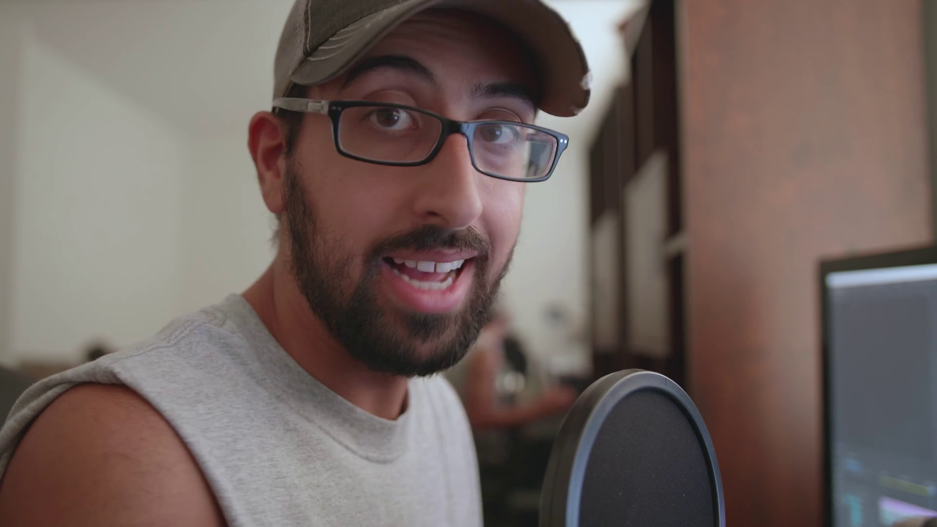